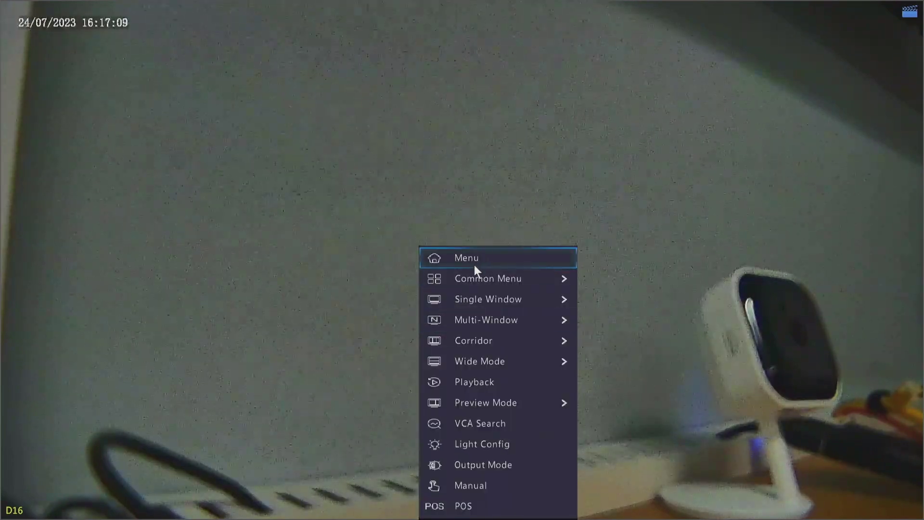
# Scroll the NVR Camera list to D16 and confirm the HC121 camera at 172.168.1.102 is online.
pyautogui.click(475, 264)
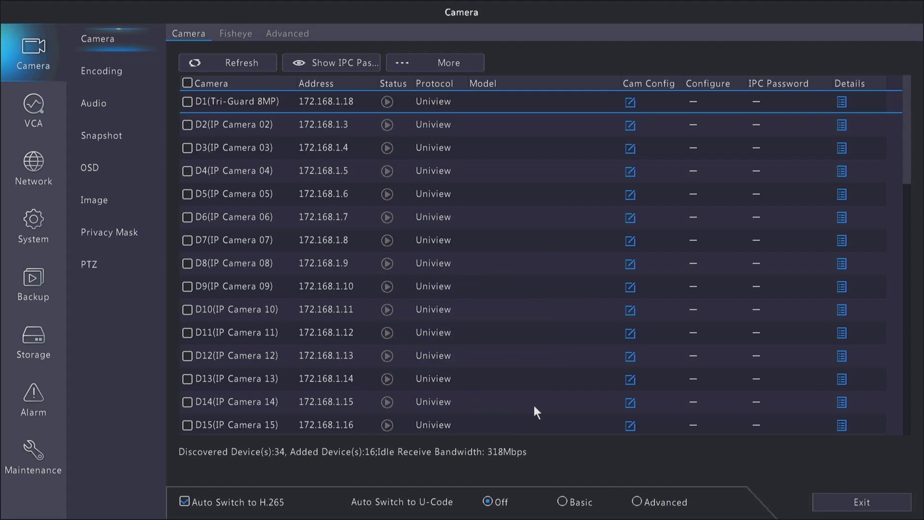
pyautogui.scroll(-5, 910, 430)
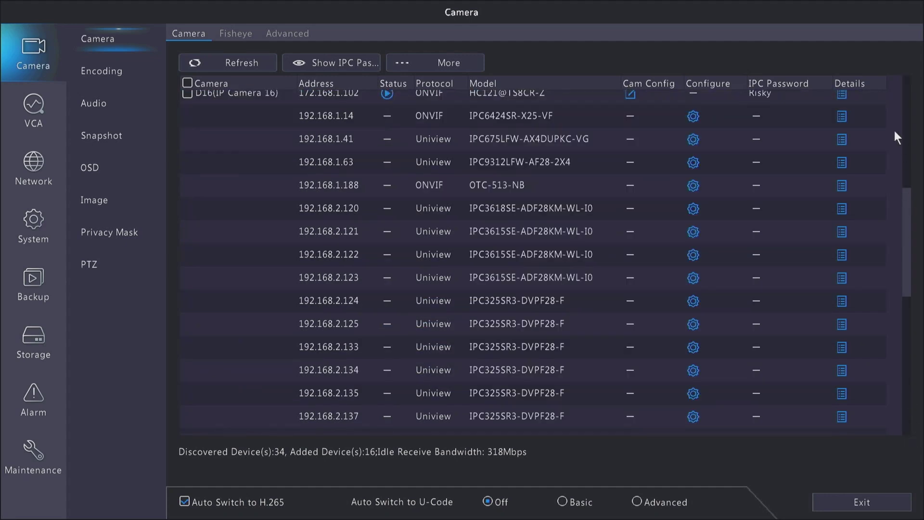
pyautogui.scroll(5, 906, 120)
pyautogui.scroll(-2, 906, 120)
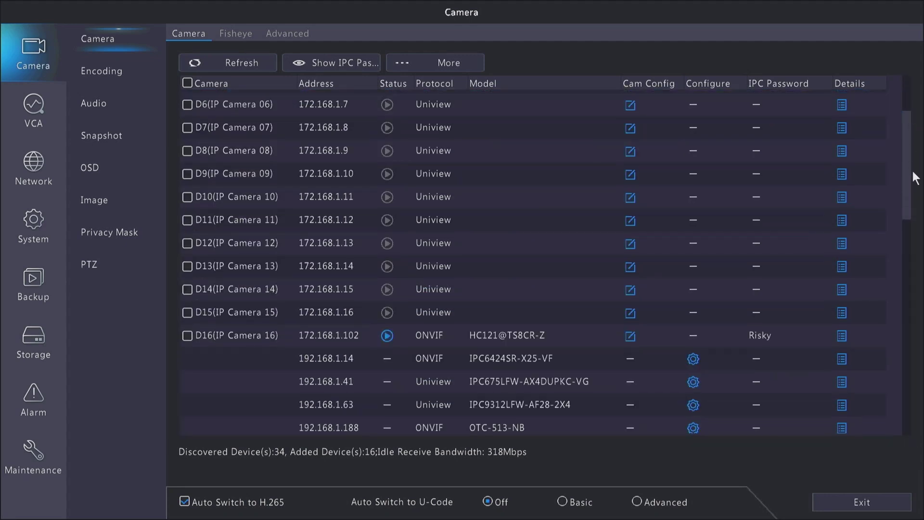
pyautogui.click(485, 336)
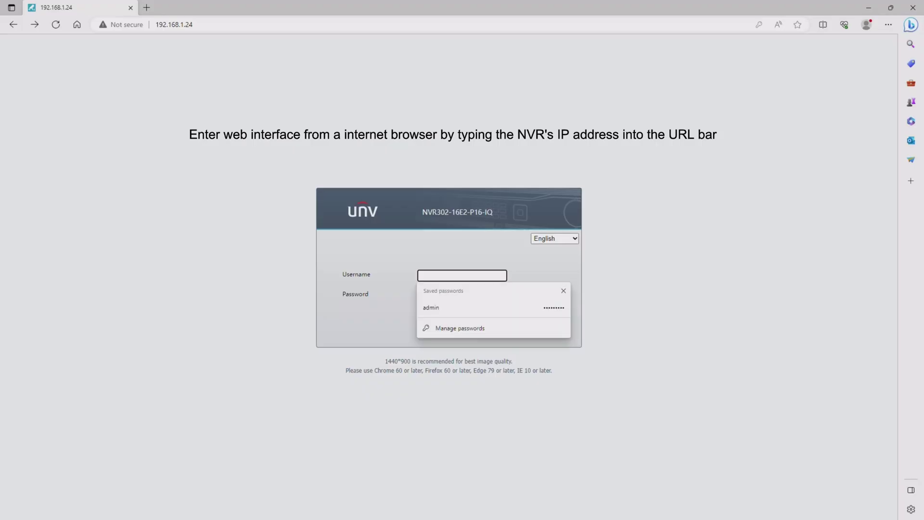
# Sign in to the NVR web page with the admin account and its password, fixing typos.
pyautogui.write('dmin')
pyautogui.press('Tab')
pyautogui.write('********')
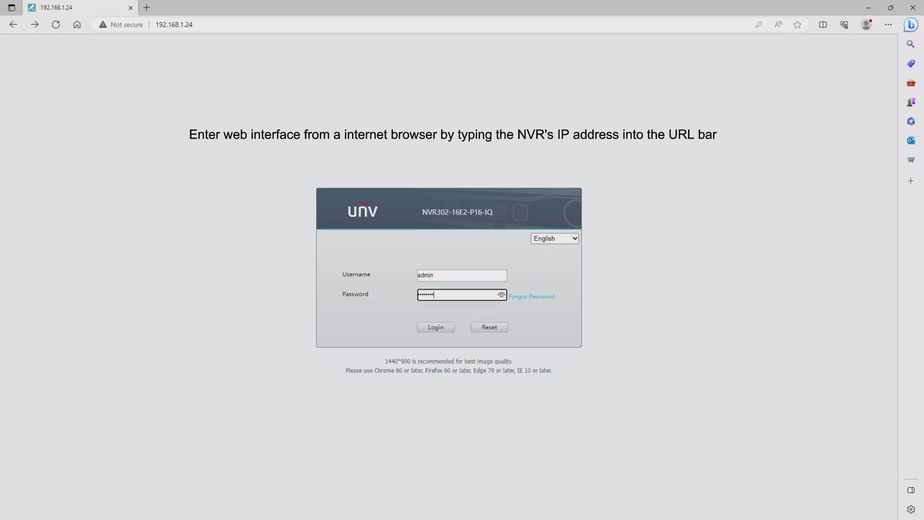
pyautogui.press('BackSpace')
pyautogui.press('BackSpace')
pyautogui.press('BackSpace')
pyautogui.press('BackSpace')
pyautogui.press('BackSpace')
pyautogui.press('BackSpace')
pyautogui.press('BackSpace')
pyautogui.write('*')
pyautogui.press('BackSpace')
pyautogui.write('******')
pyautogui.press('Return')
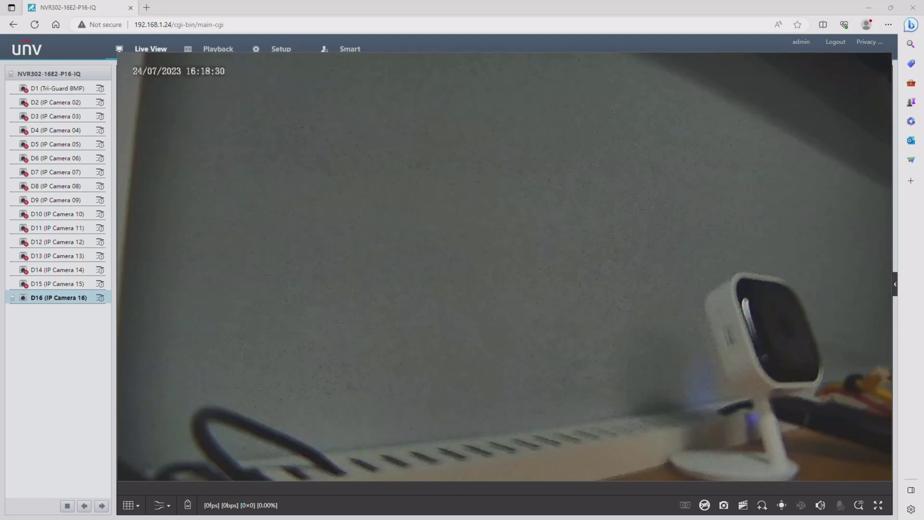
# Open D16's Access link from NVR Setup > Camera to reach the HC121 camera's login page.
pyautogui.click(278, 51)
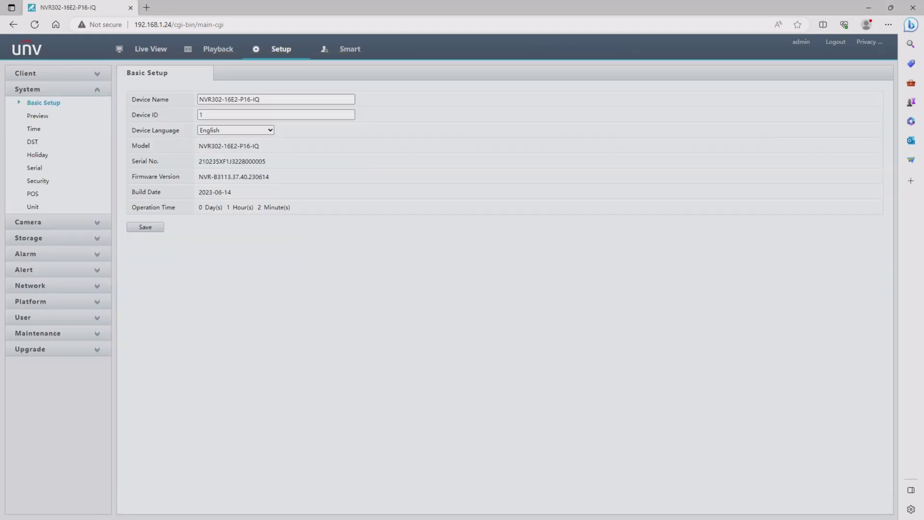
pyautogui.click(56, 222)
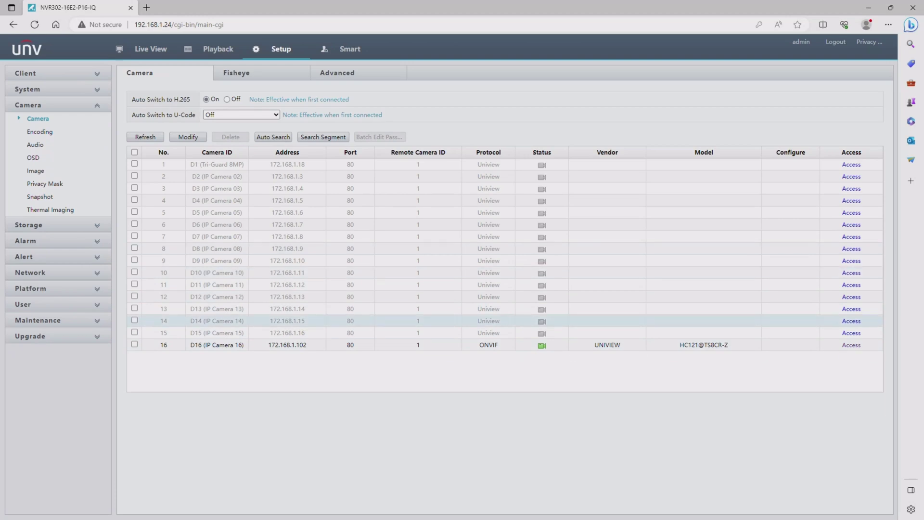
pyautogui.click(851, 345)
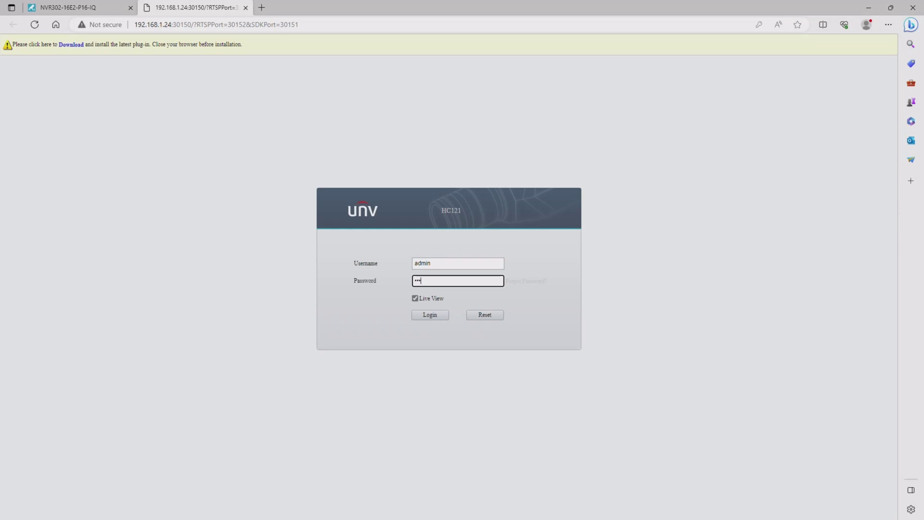
# Log in to the camera and accept its privacy policy agreement.
pyautogui.press('BackSpace')
pyautogui.press('BackSpace')
pyautogui.press('BackSpace')
pyautogui.write('12')
pyautogui.press('Return')
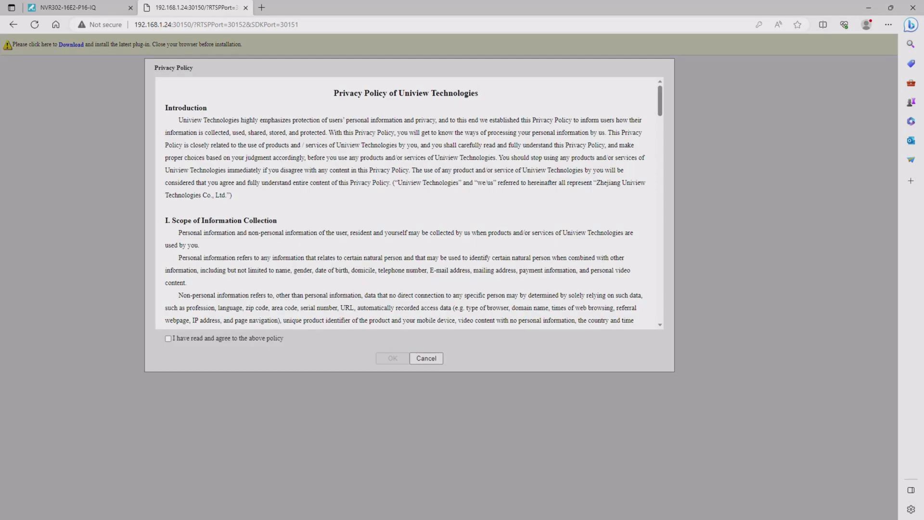
pyautogui.click(168, 338)
pyautogui.click(392, 358)
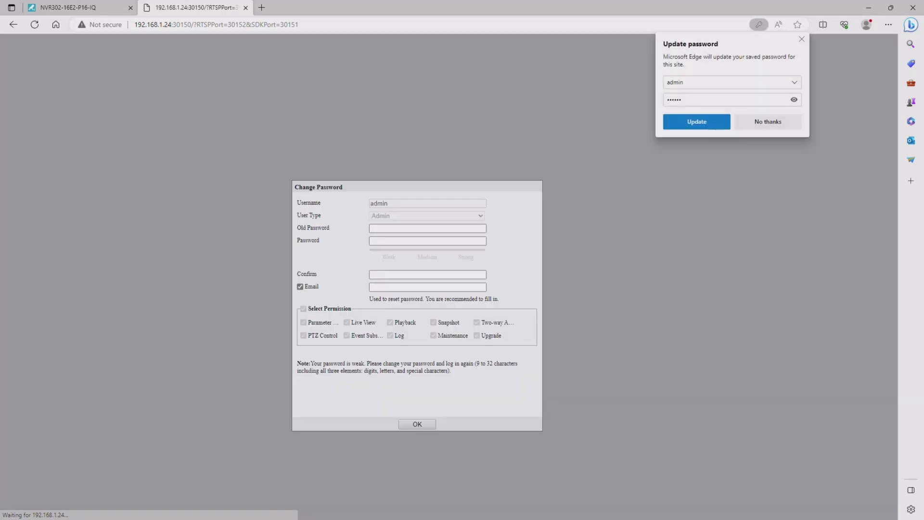
pyautogui.click(802, 39)
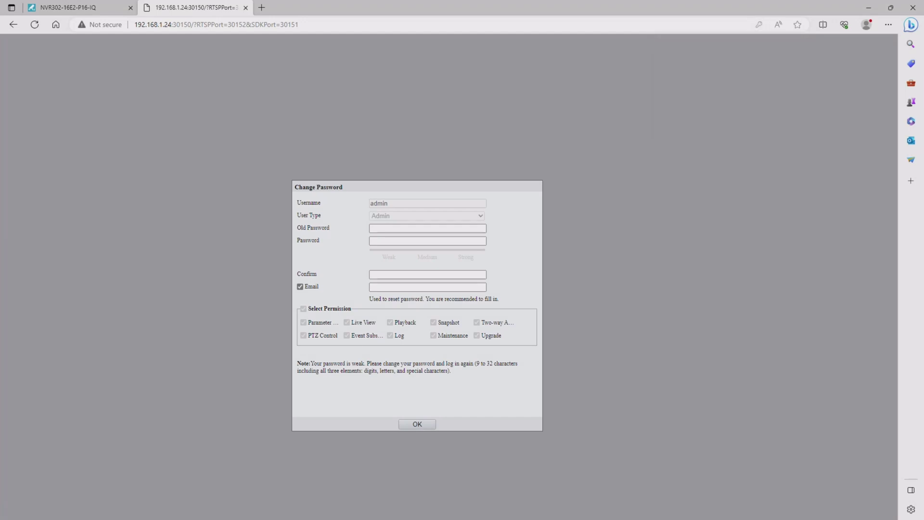
# Replace the camera's old password with a new one, add a saved email, and accept re-login.
pyautogui.click(428, 229)
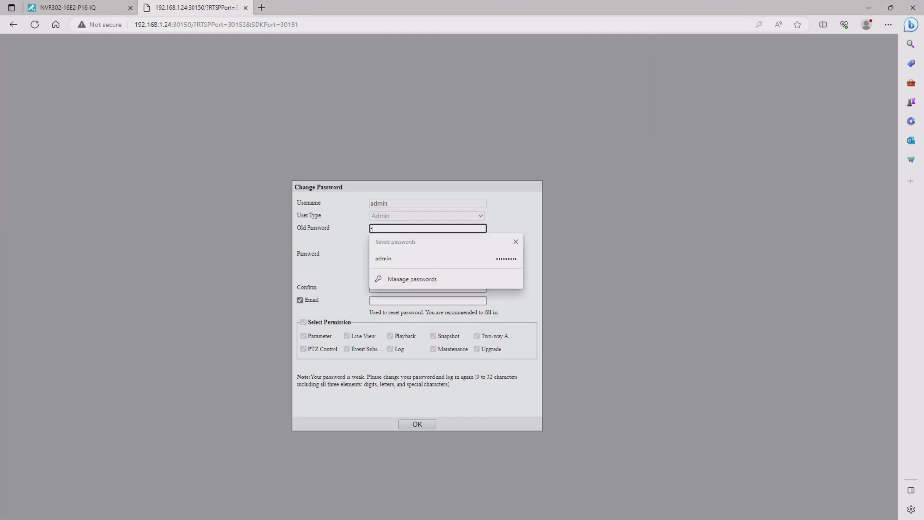
pyautogui.write('123456')
pyautogui.press('Tab')
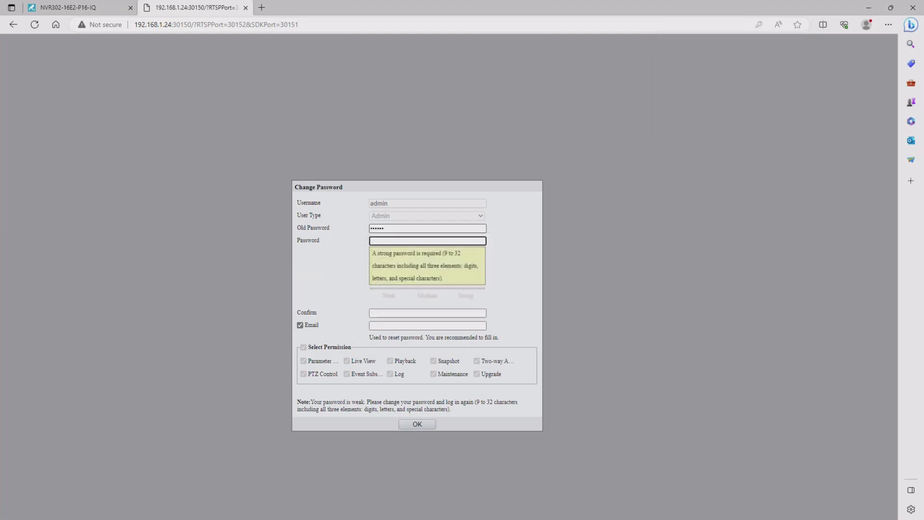
pyautogui.write('123456789')
pyautogui.press('Tab')
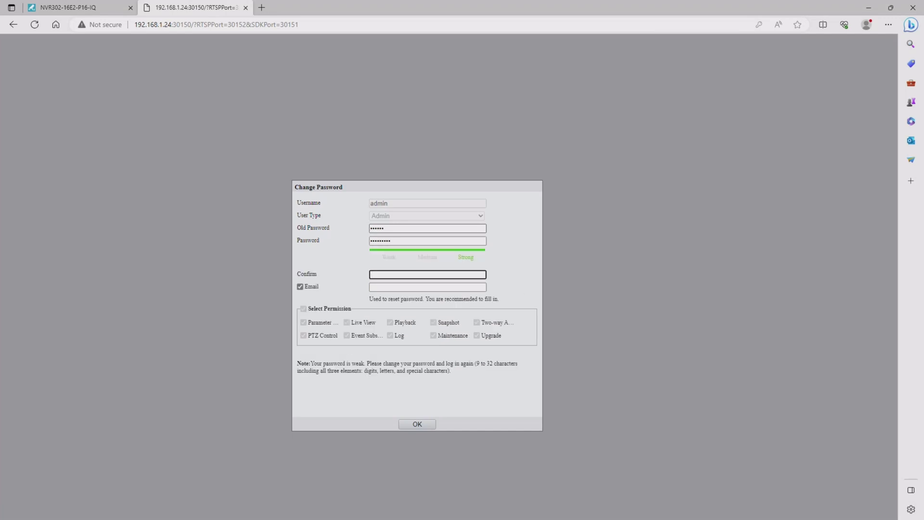
pyautogui.write('123456789')
pyautogui.press('Tab')
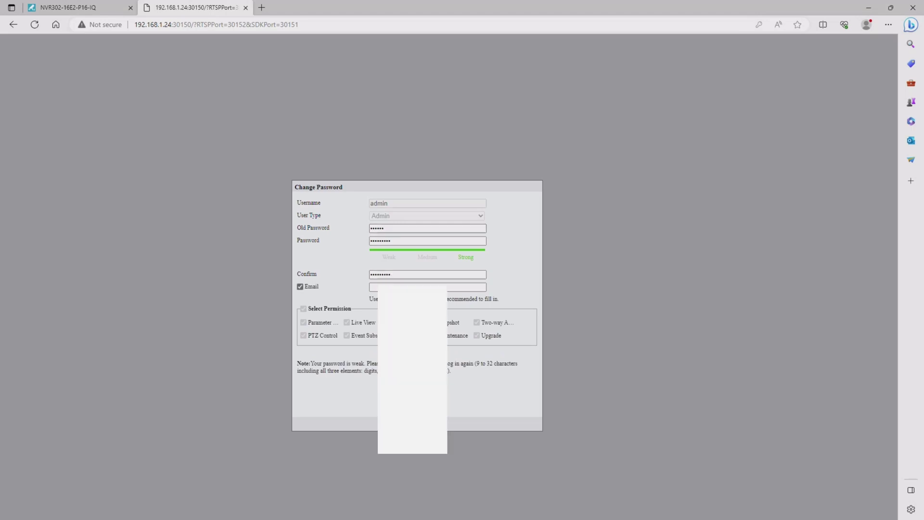
pyautogui.press('Tab')
pyautogui.press('Down')
pyautogui.press('Down')
pyautogui.press('Return')
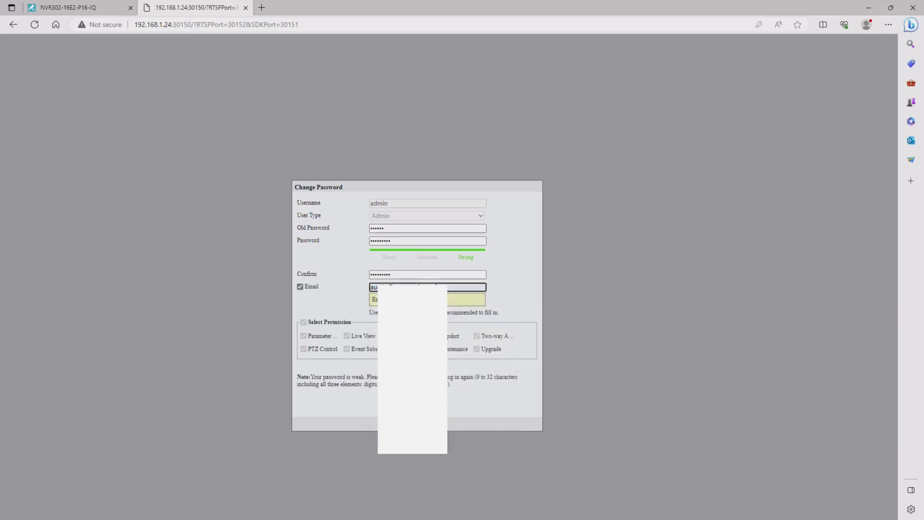
pyautogui.press('Return')
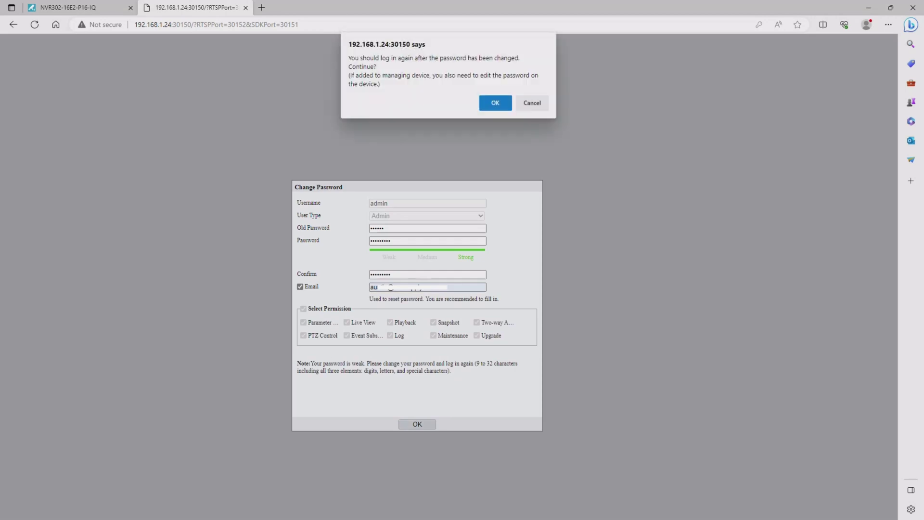
pyautogui.press('Return')
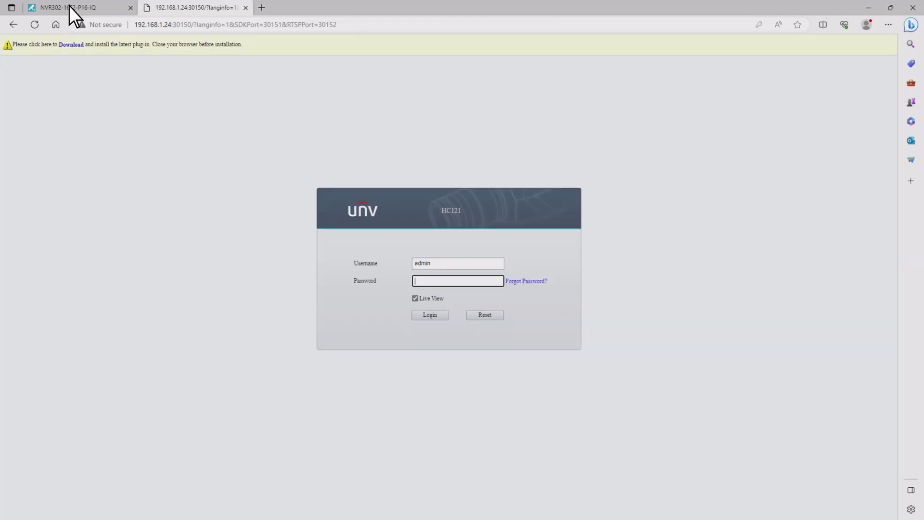
# Edit camera D16 in the NVR camera list and enter the camera's new password.
pyautogui.click(68, 6)
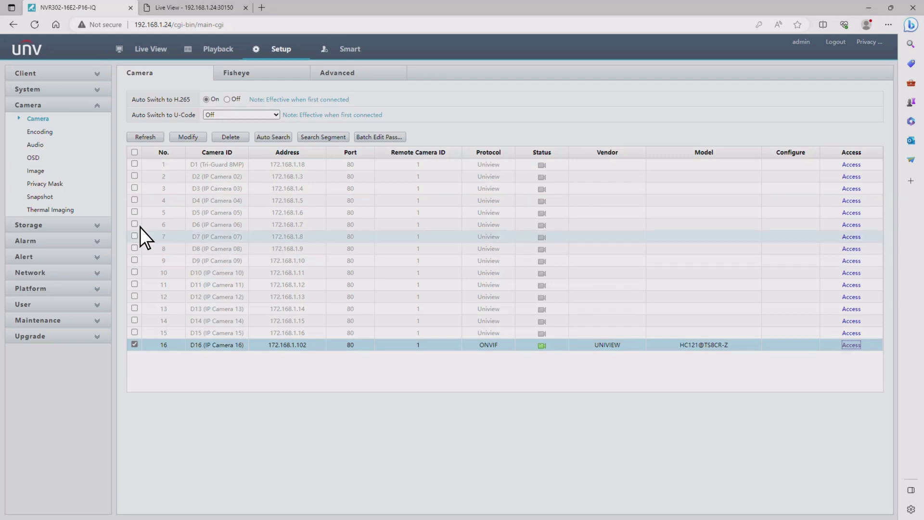
pyautogui.click(188, 137)
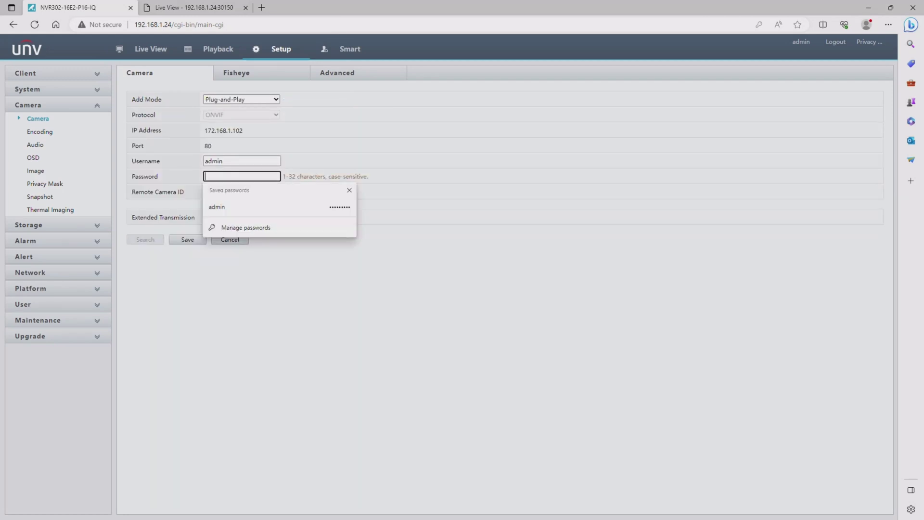
pyautogui.write('*******')
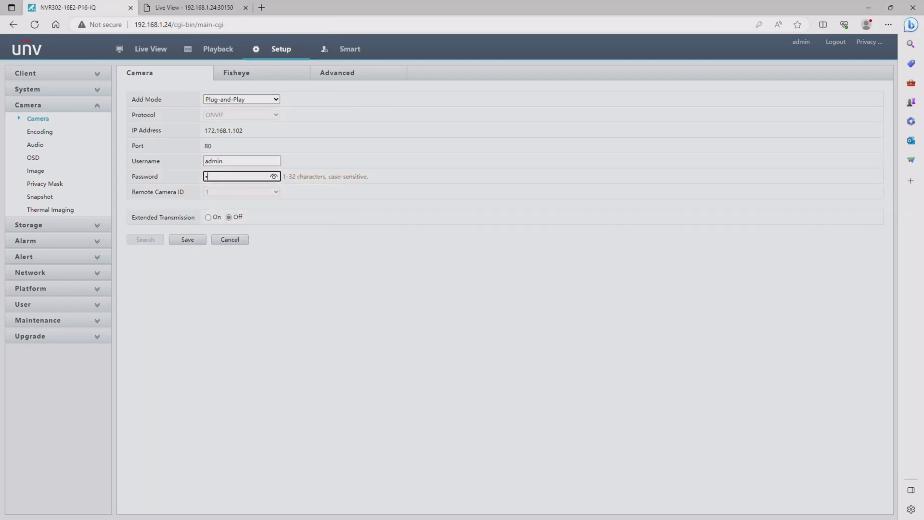
pyautogui.write('*')
# Save D16's new password on the NVR and go to the camera's Setup pages.
pyautogui.click(188, 240)
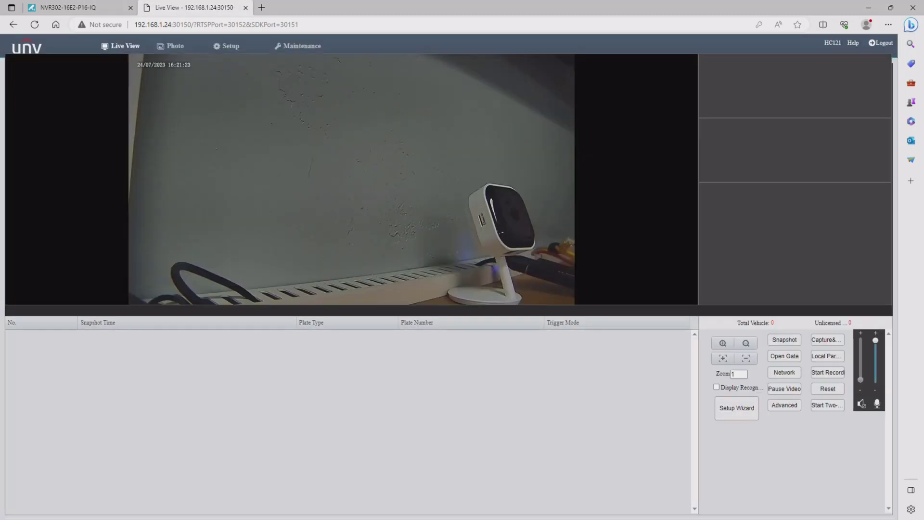
pyautogui.click(226, 49)
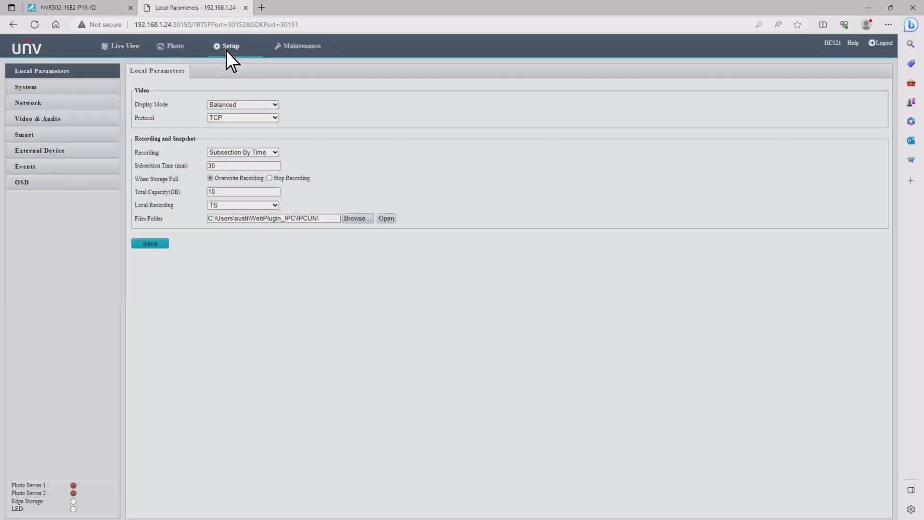
# Set the main stream to 1920×1080@60, H.265, VBR with 4096 bit rate and save.
pyautogui.click(71, 117)
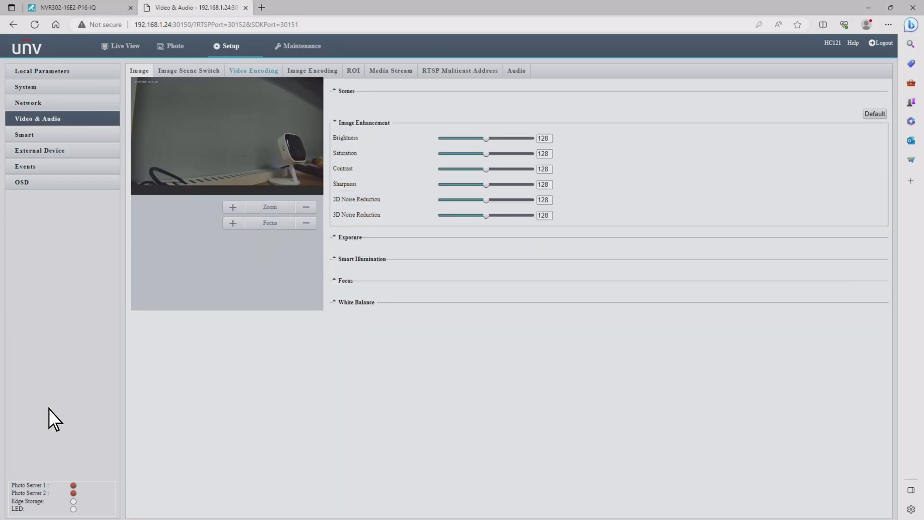
pyautogui.click(245, 71)
pyautogui.click(241, 92)
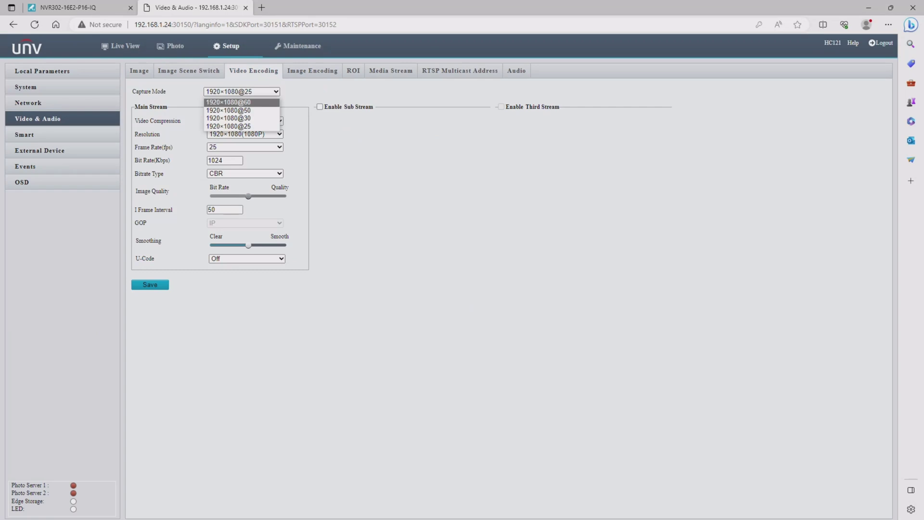
pyautogui.click(228, 102)
pyautogui.click(245, 120)
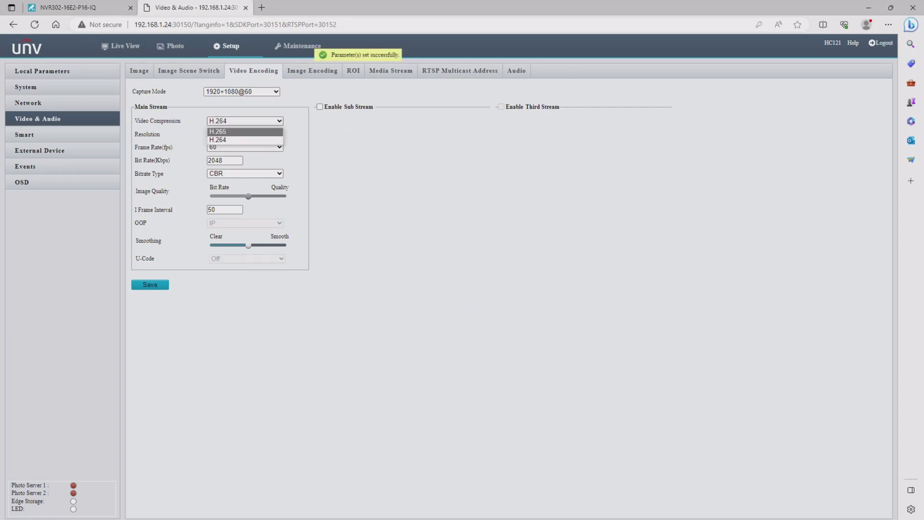
pyautogui.click(245, 135)
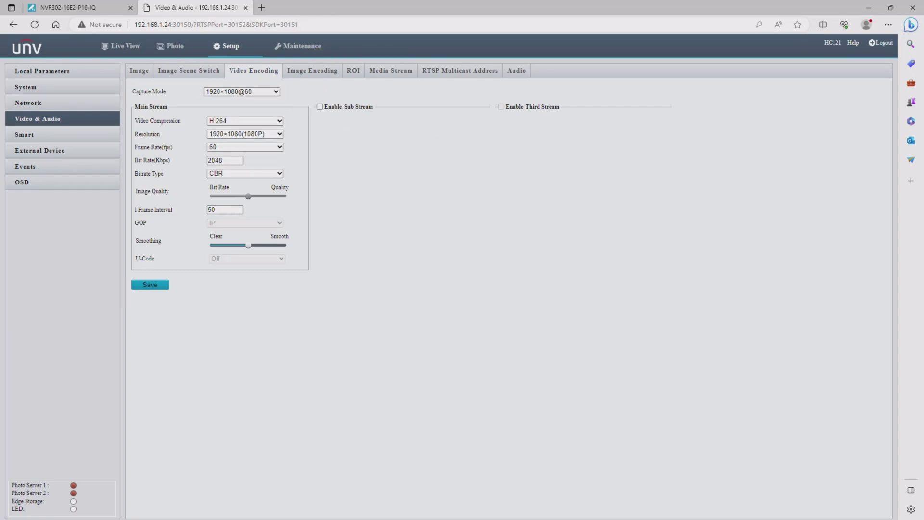
pyautogui.click(245, 121)
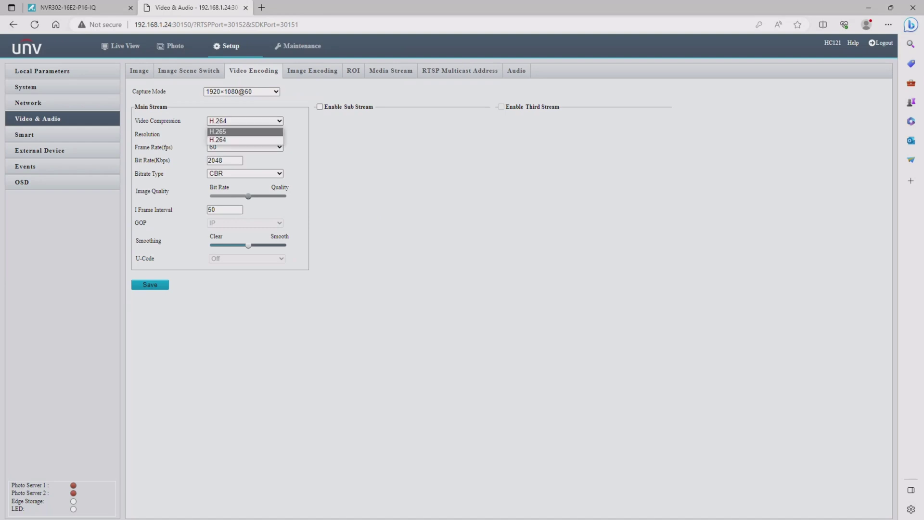
pyautogui.press('Return')
pyautogui.click(245, 174)
pyautogui.click(245, 187)
pyautogui.doubleClick(224, 161)
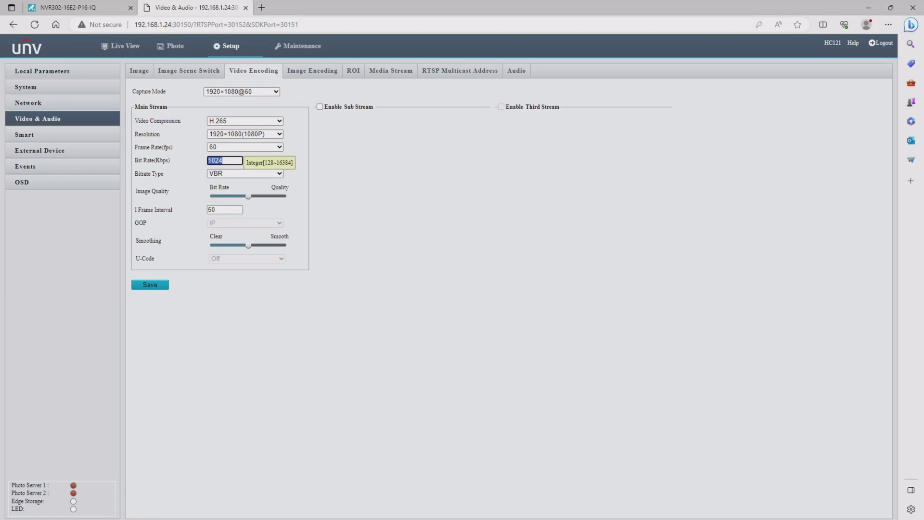
pyautogui.write('4096')
pyautogui.click(149, 284)
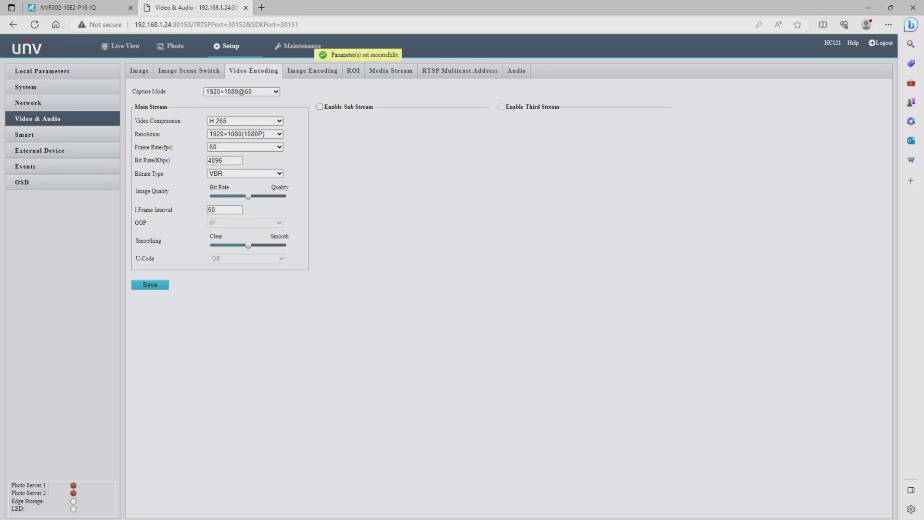
# Enable the sub stream at 720×576(D1) with a 512 Kbps bit rate and save.
pyautogui.click(319, 107)
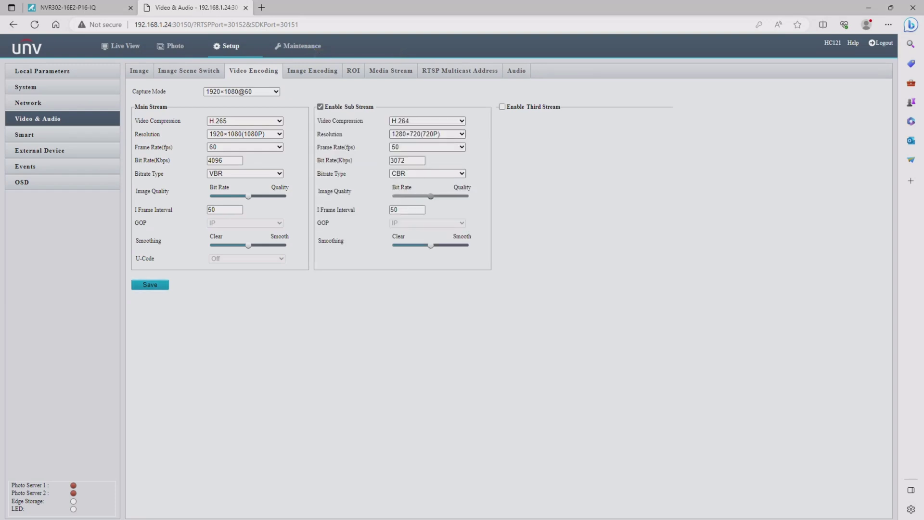
pyautogui.click(427, 134)
pyautogui.click(410, 152)
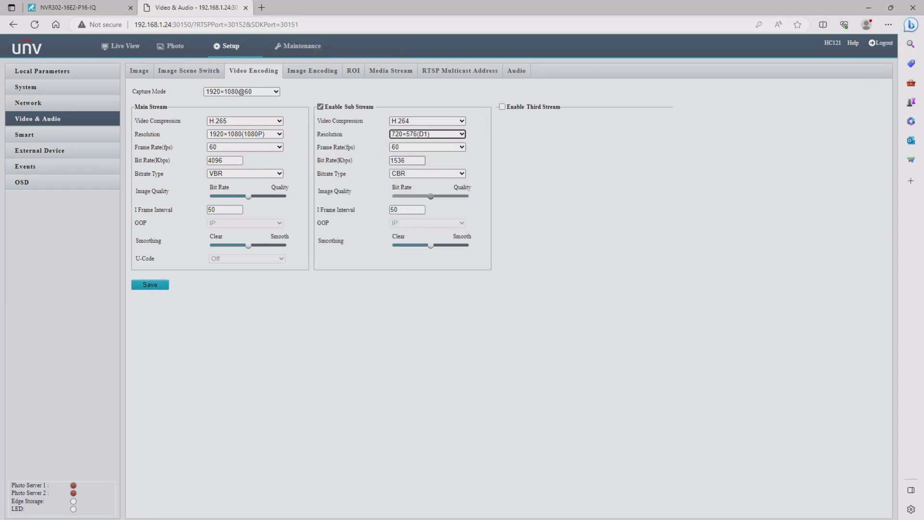
pyautogui.doubleClick(407, 161)
pyautogui.write('512')
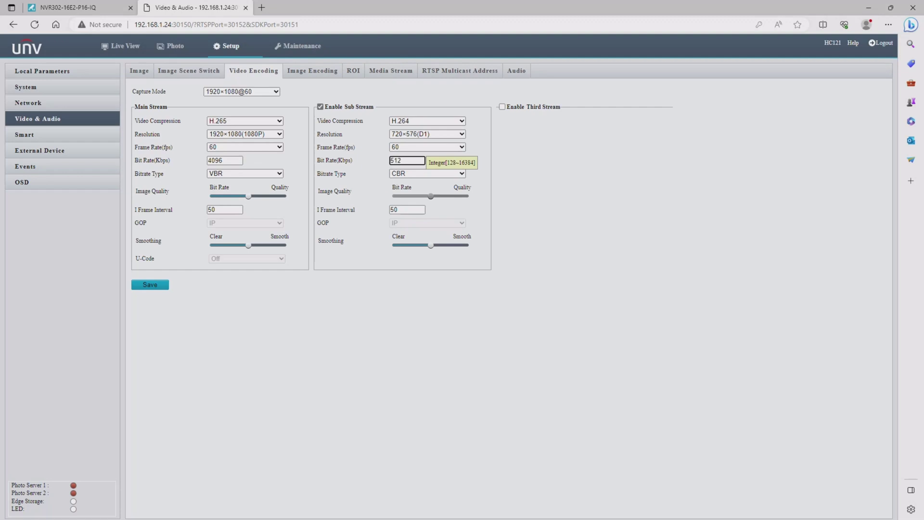
pyautogui.click(150, 284)
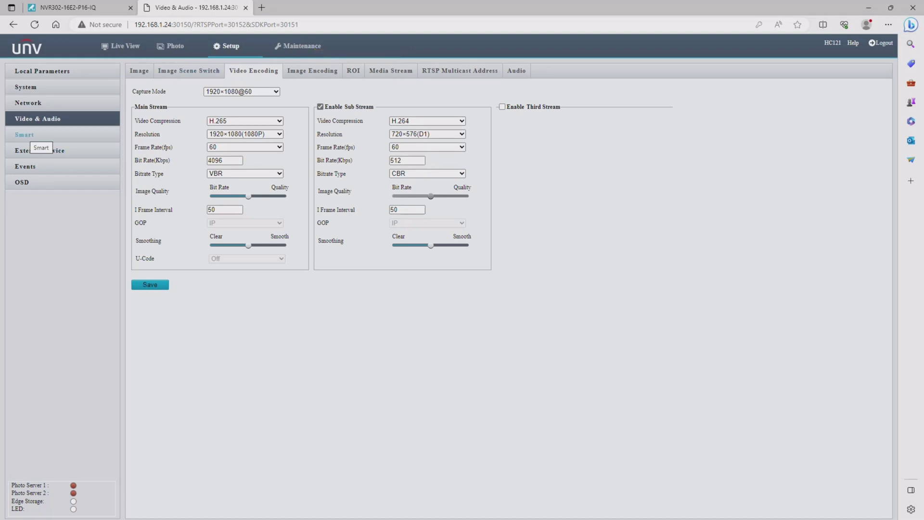
# Reset the Smart vehicle detection area, drag its four corners into a wider level rectangle, and confirm.
pyautogui.click(45, 134)
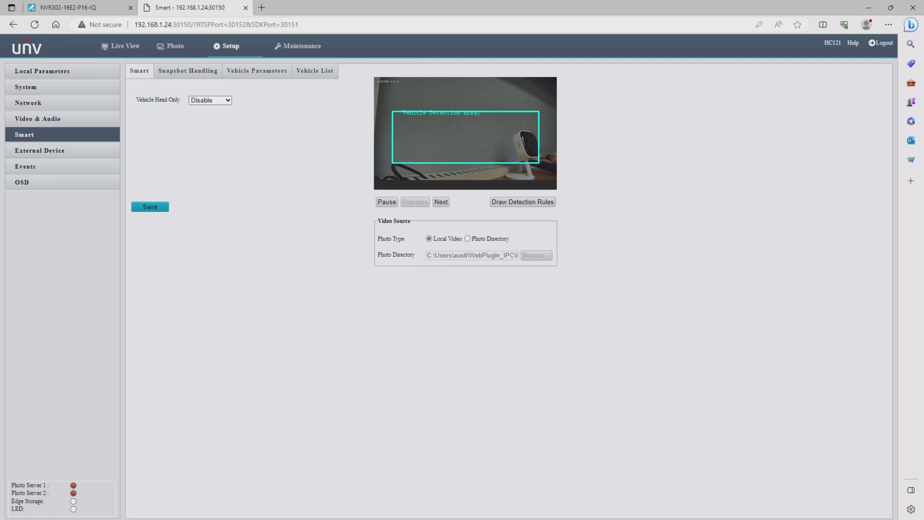
pyautogui.click(518, 203)
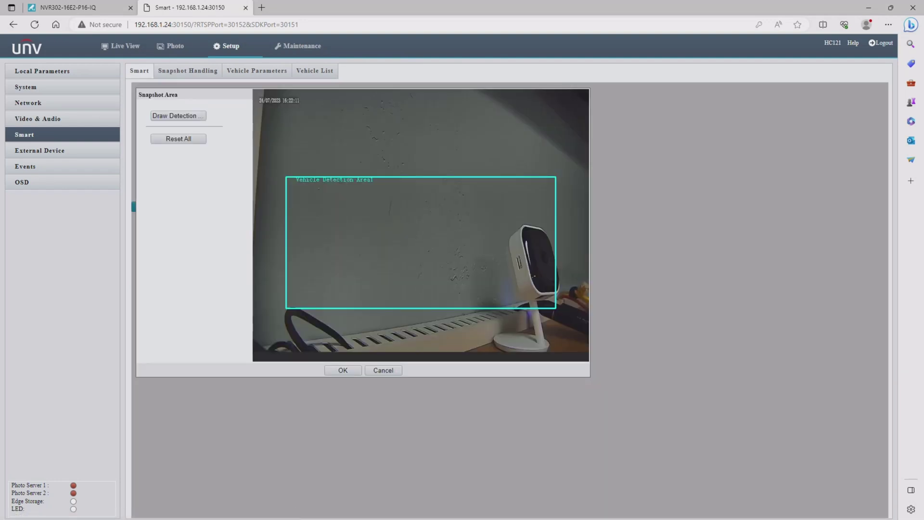
pyautogui.click(178, 115)
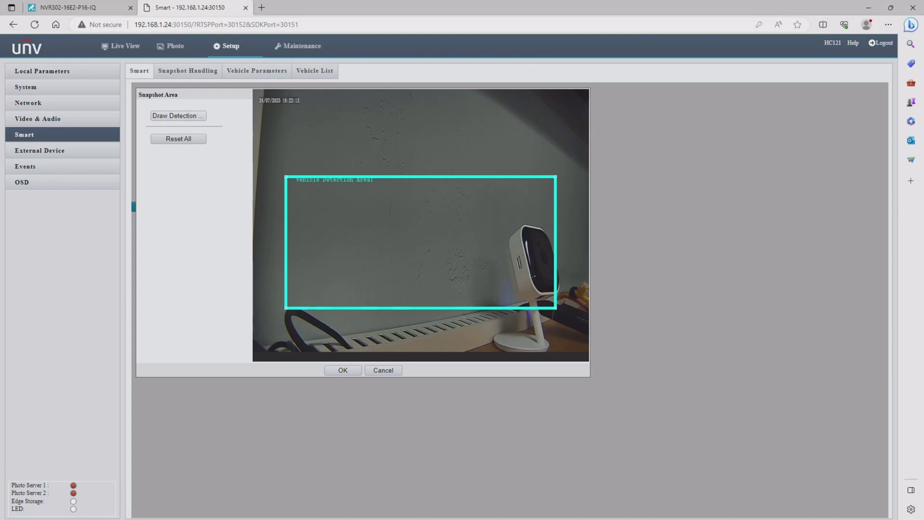
pyautogui.click(178, 138)
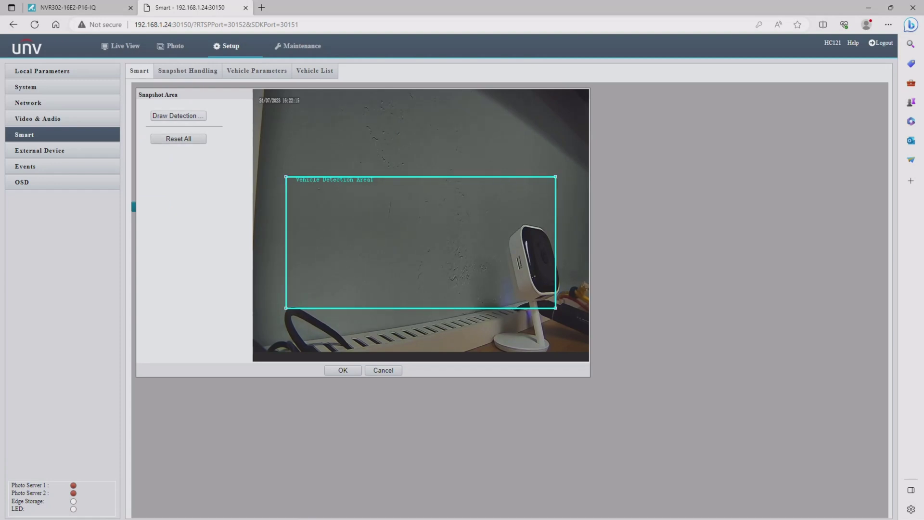
pyautogui.moveTo(286, 177); pyautogui.dragTo(297, 198)
pyautogui.moveTo(556, 176); pyautogui.dragTo(549, 198)
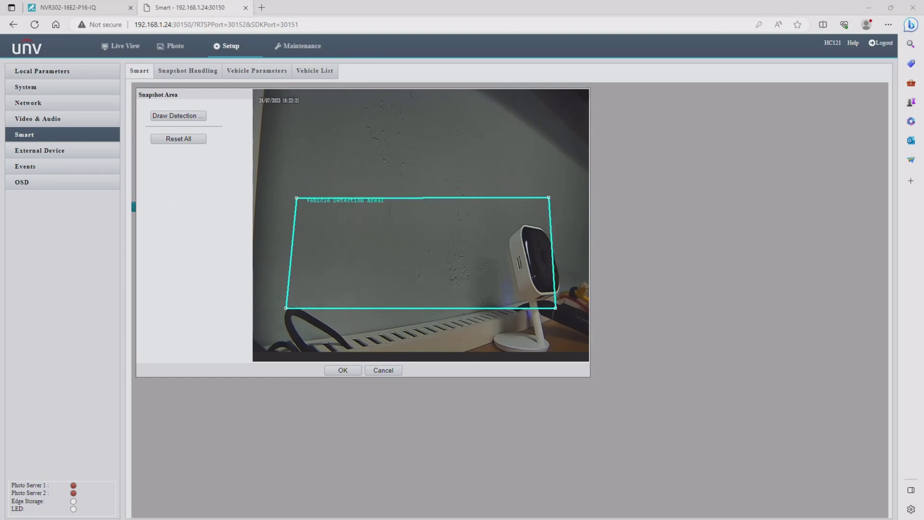
pyautogui.moveTo(555, 307); pyautogui.dragTo(553, 301)
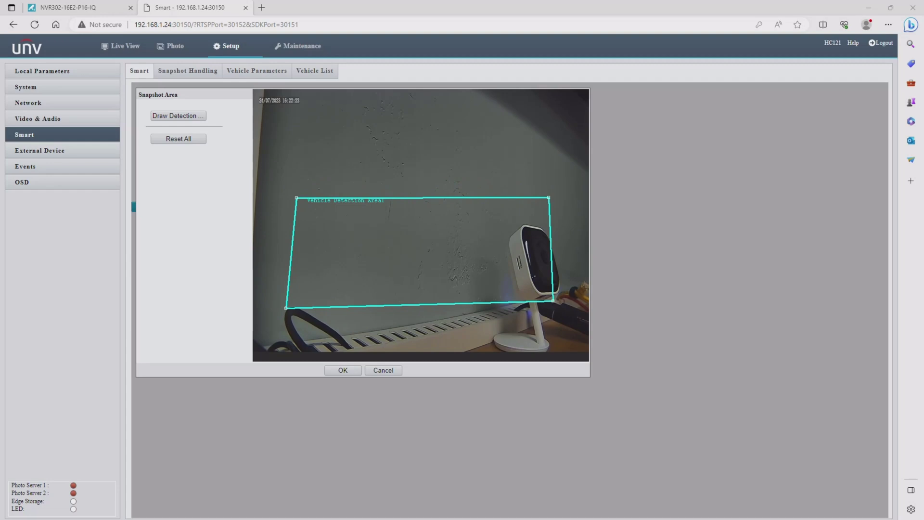
pyautogui.moveTo(286, 308); pyautogui.dragTo(278, 284)
pyautogui.moveTo(297, 197); pyautogui.dragTo(279, 200)
pyautogui.moveTo(549, 198); pyautogui.dragTo(559, 201)
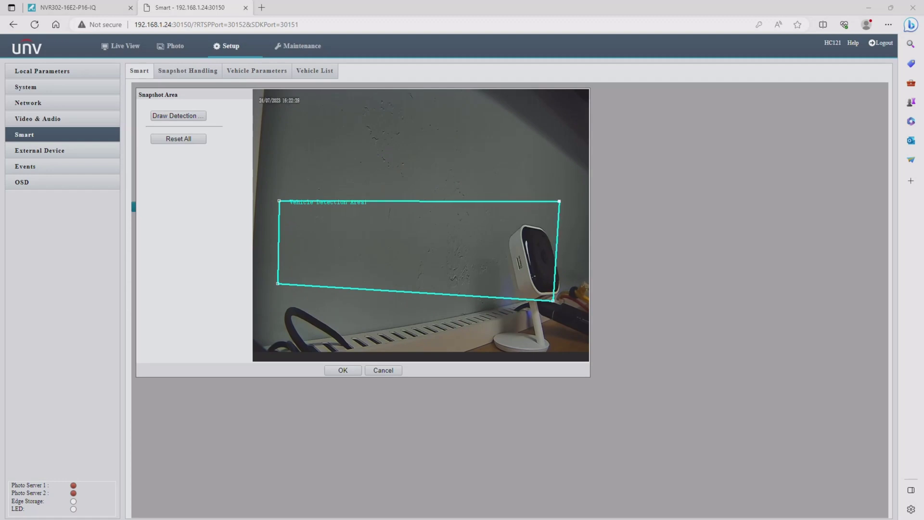
pyautogui.moveTo(553, 301); pyautogui.dragTo(561, 282)
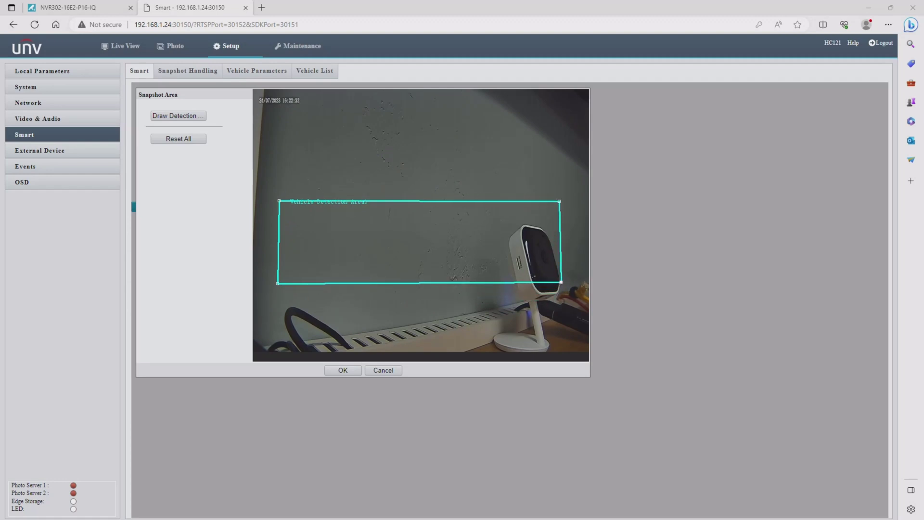
pyautogui.click(340, 371)
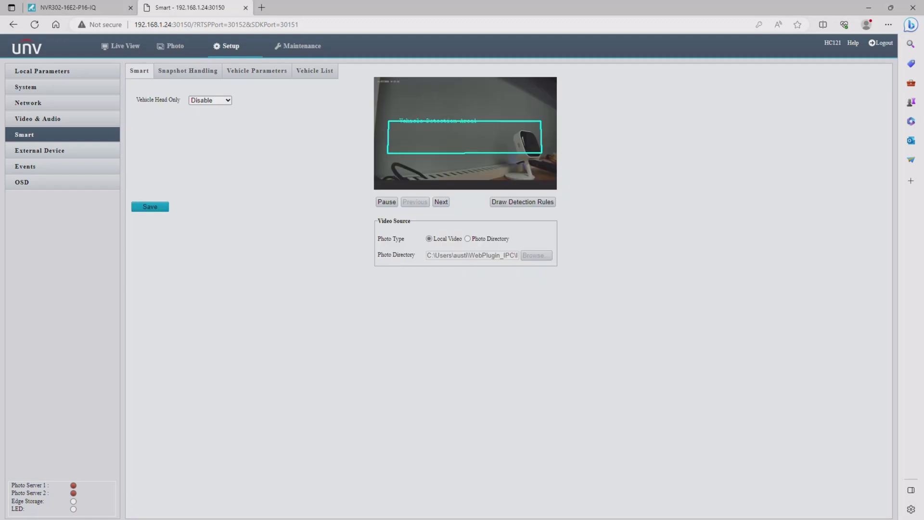
# Save the Smart settings, then enable Platform 1 under System > Photo Server and select its server IP.
pyautogui.click(151, 210)
pyautogui.click(47, 86)
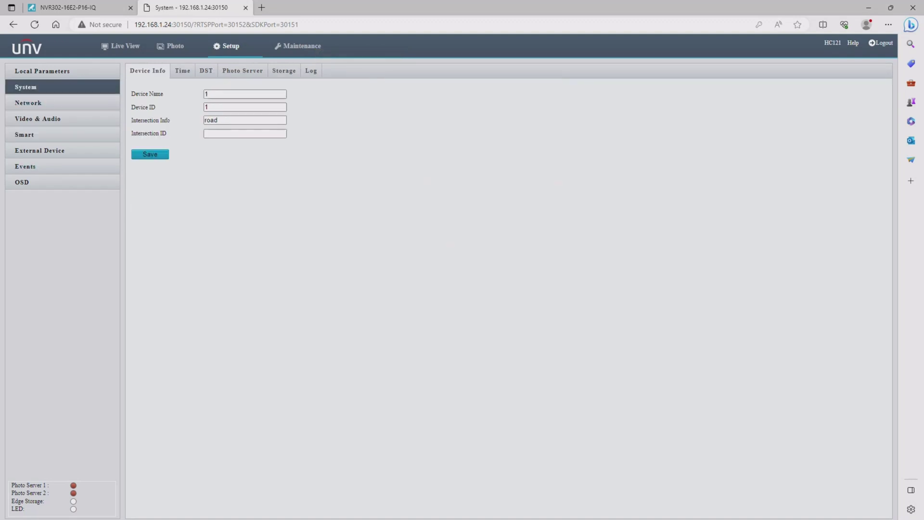
pyautogui.click(239, 71)
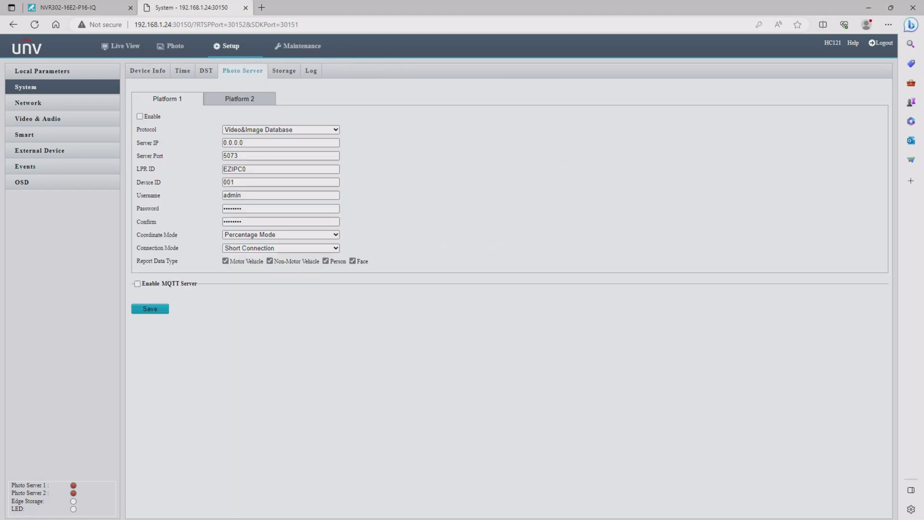
pyautogui.click(140, 116)
pyautogui.click(281, 143)
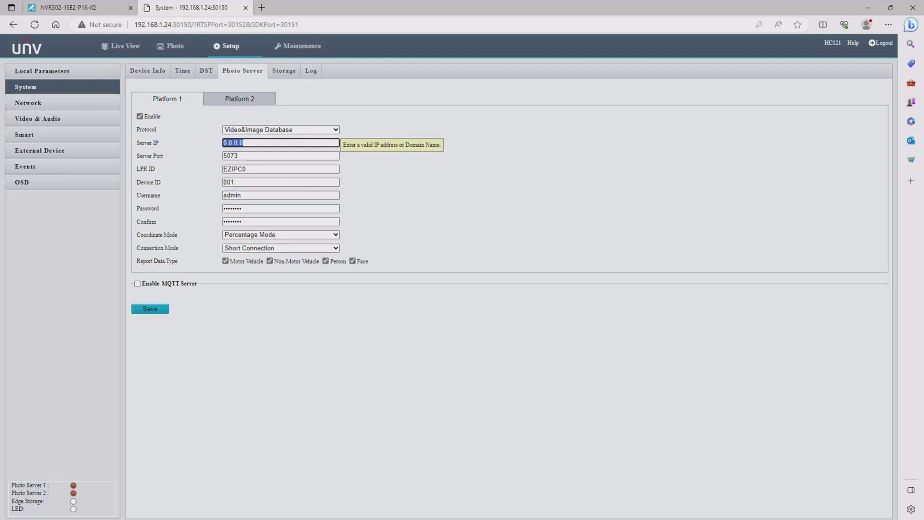
# Copy the NVR's PoE NIC IP address 172.168.1.1 from Network > TCP/IP, then return to the camera.
pyautogui.click(56, 6)
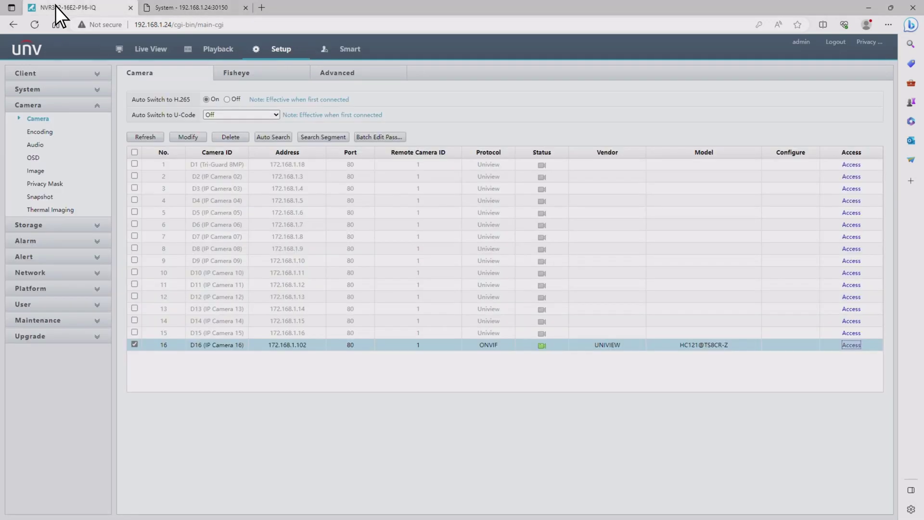
pyautogui.click(53, 271)
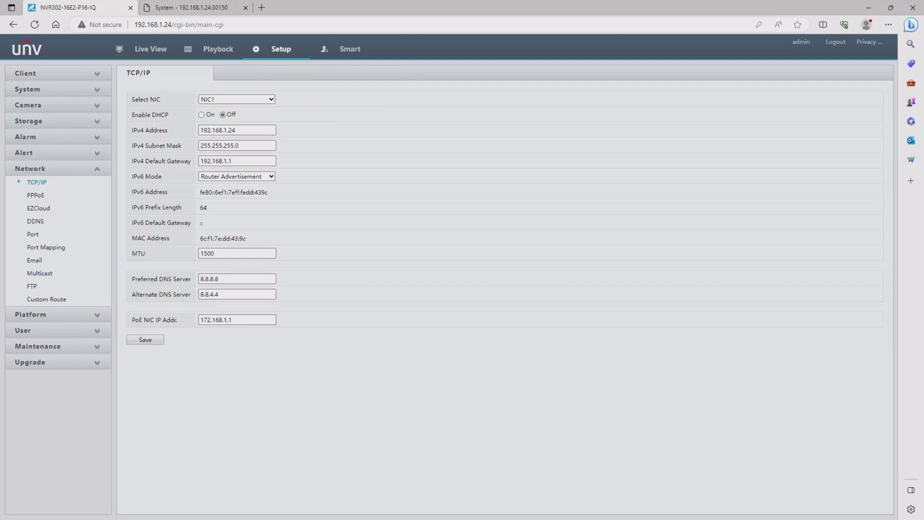
pyautogui.click(236, 320)
pyautogui.doubleClick(216, 319)
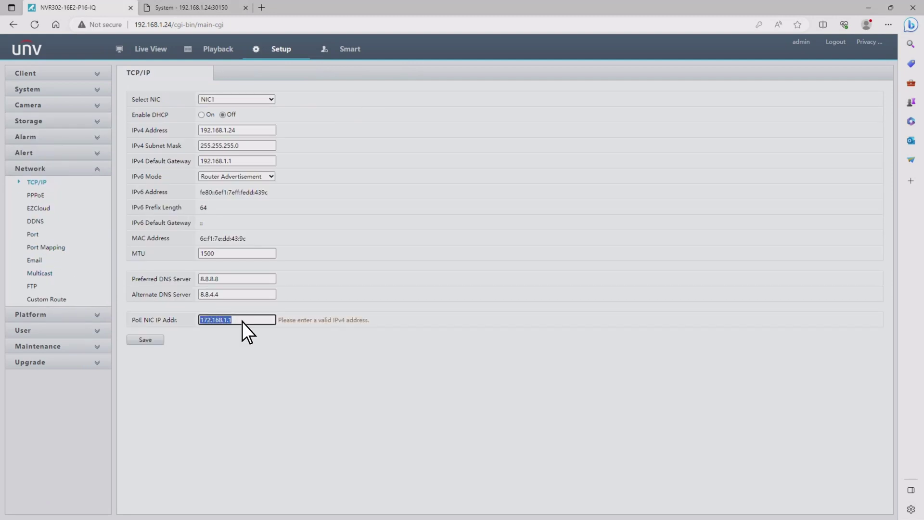
pyautogui.rightClick(219, 319)
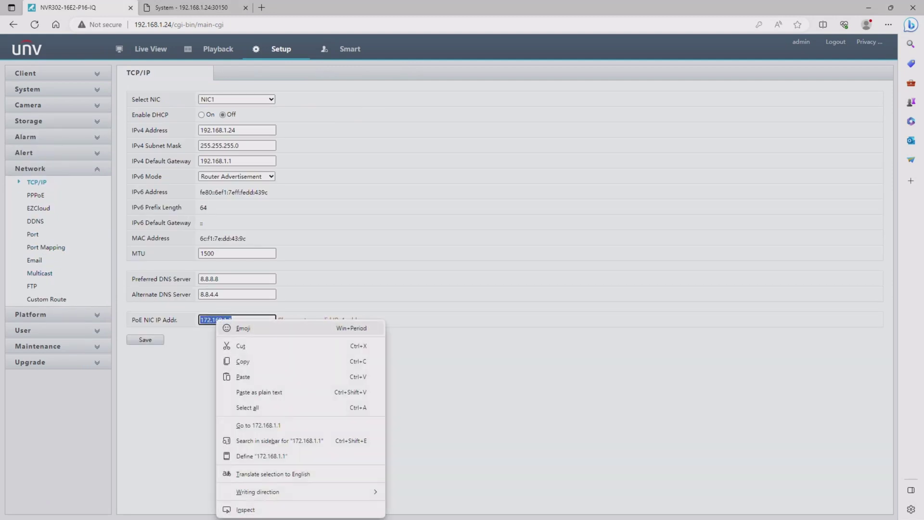
pyautogui.click(243, 360)
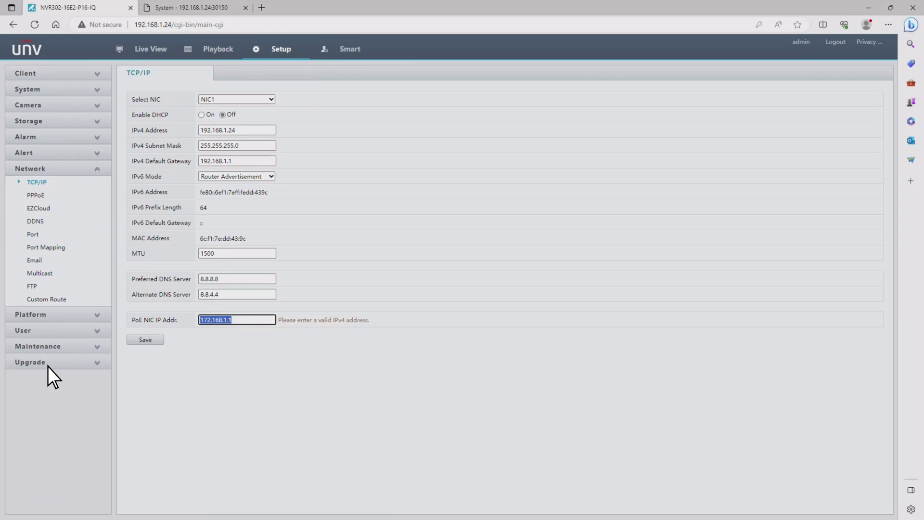
pyautogui.click(197, 6)
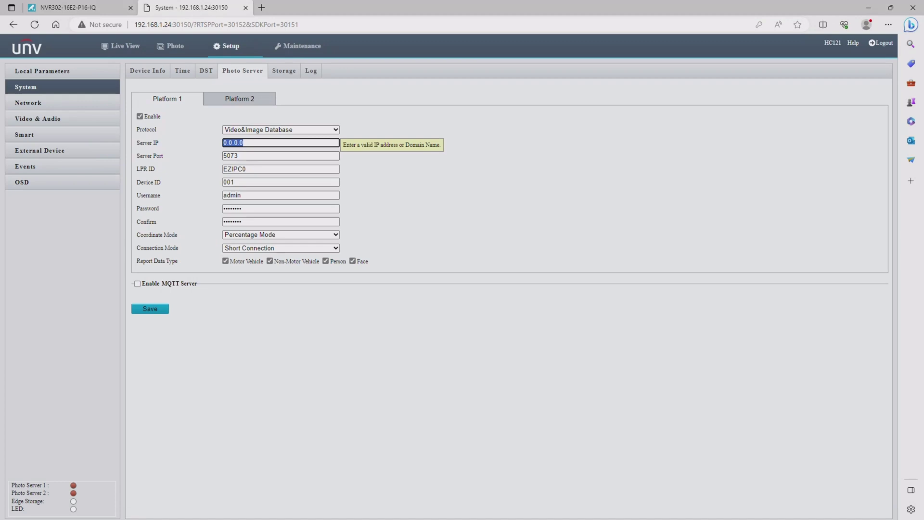
# Enter photo server IP 172.168.1.1 and set the LPR ID to EZIPC01 on Platform 1.
pyautogui.write('172.168.1.1')
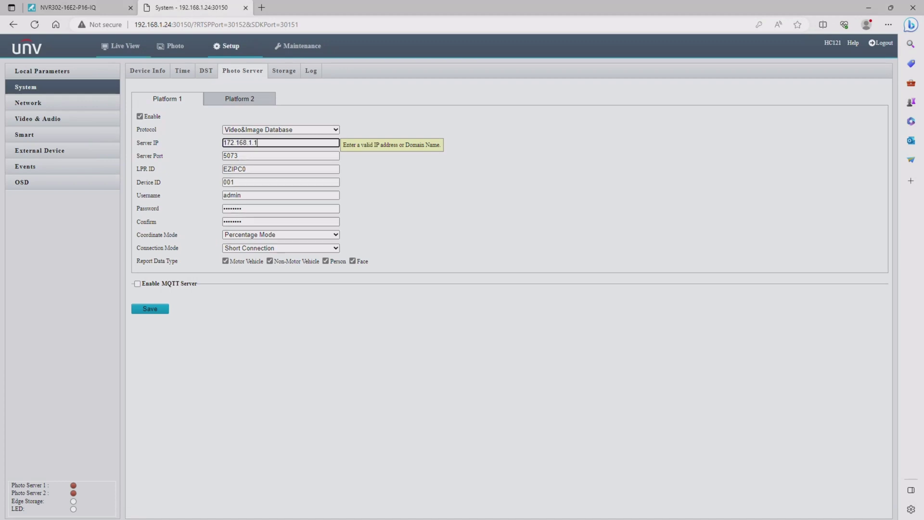
pyautogui.click(237, 156)
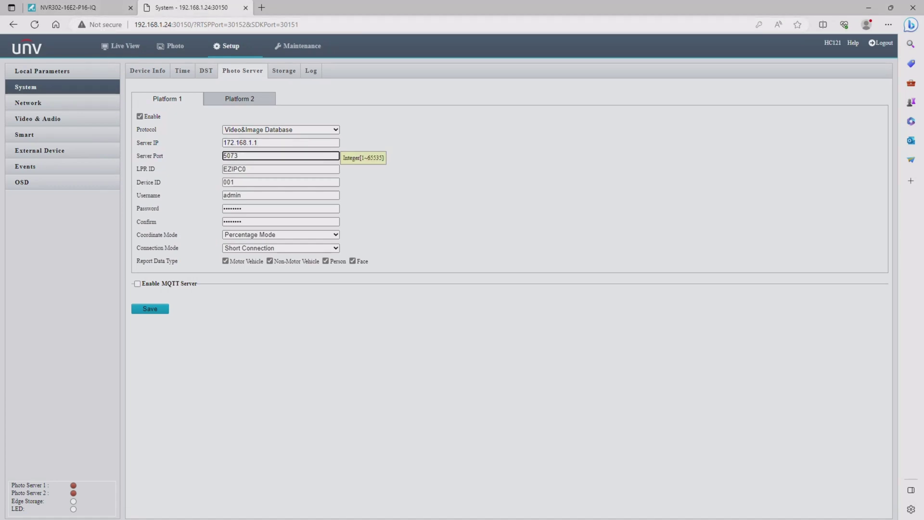
pyautogui.click(246, 169)
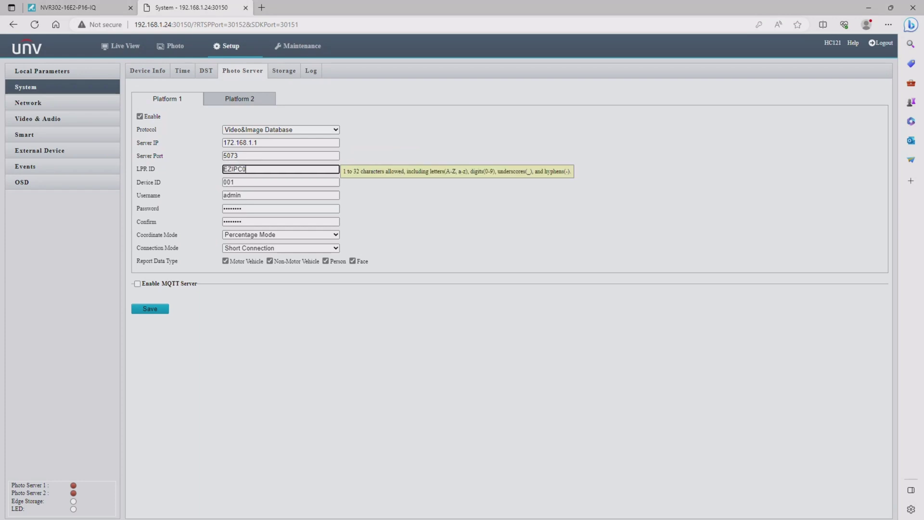
pyautogui.write('1')
pyautogui.click(240, 182)
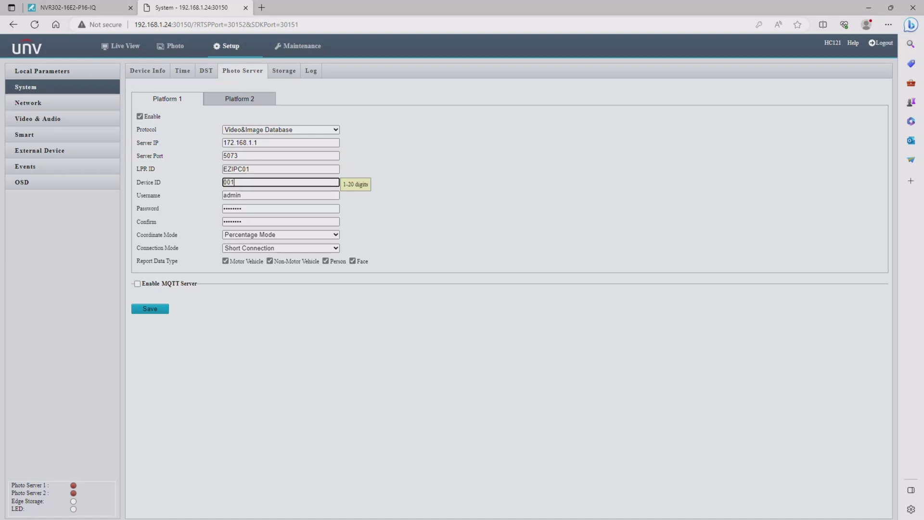
pyautogui.hotkey('ctrl', 'a')
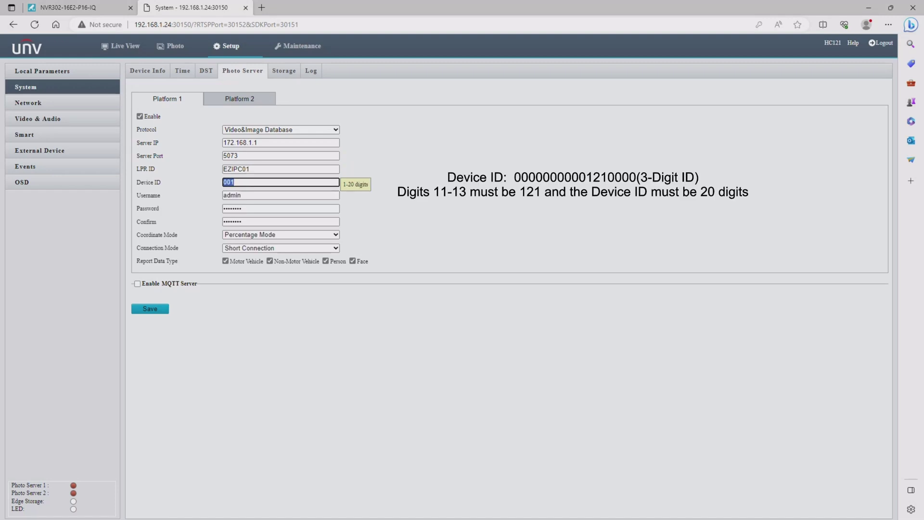
pyautogui.write('00000000000121000012')
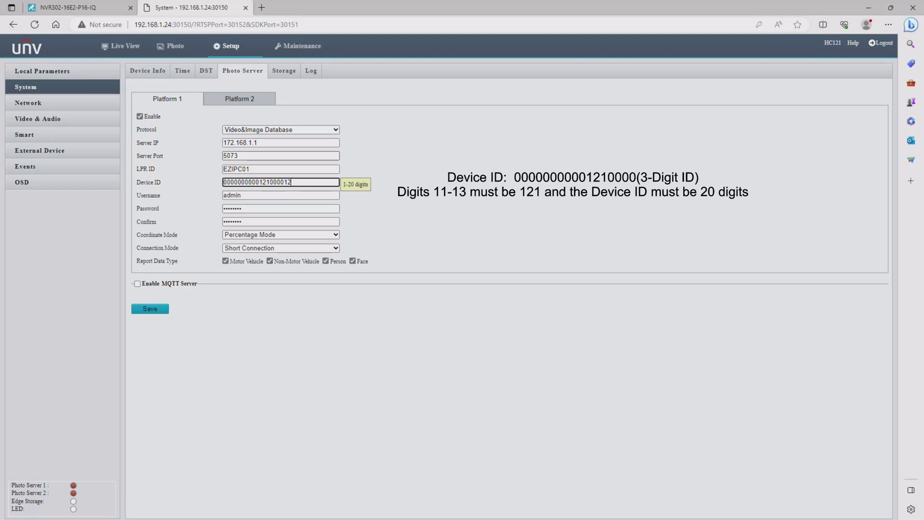
pyautogui.write('3')
pyautogui.click(281, 208)
pyautogui.write('12345')
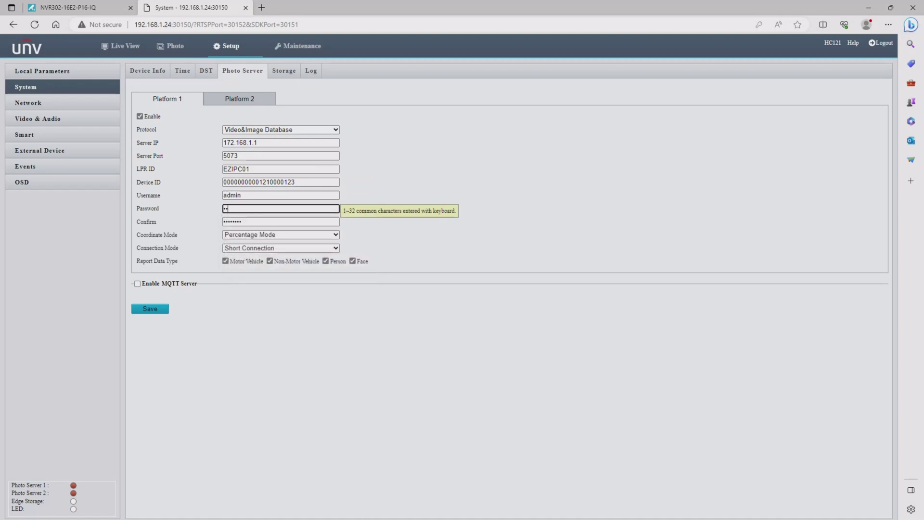
pyautogui.write('6789')
pyautogui.press('Tab')
pyautogui.write('123456789')
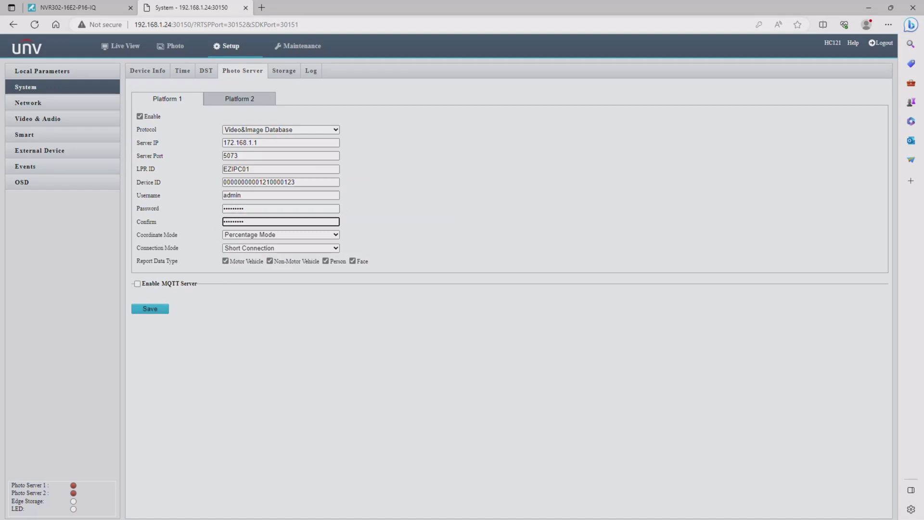
# Save the Platform 1 settings and select the camera's Device ID to copy it.
pyautogui.click(150, 310)
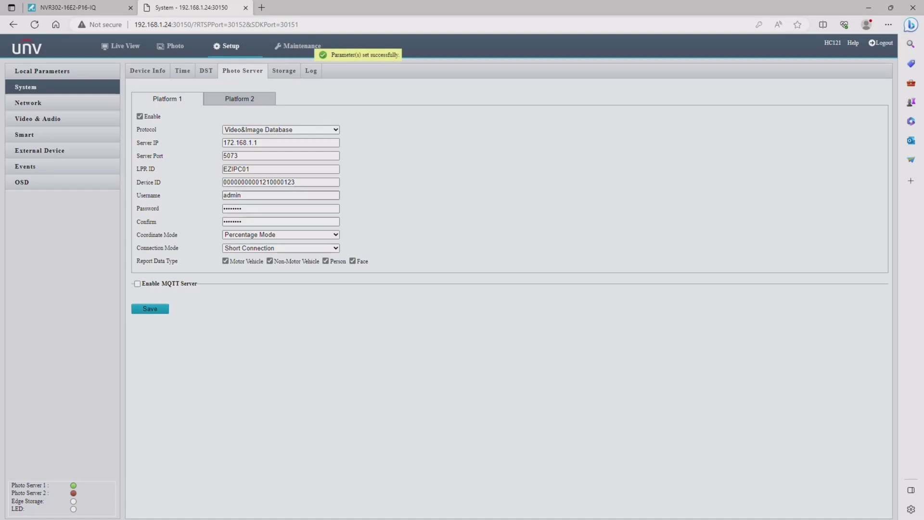
pyautogui.click(294, 182)
pyautogui.moveTo(294, 182); pyautogui.dragTo(222, 182)
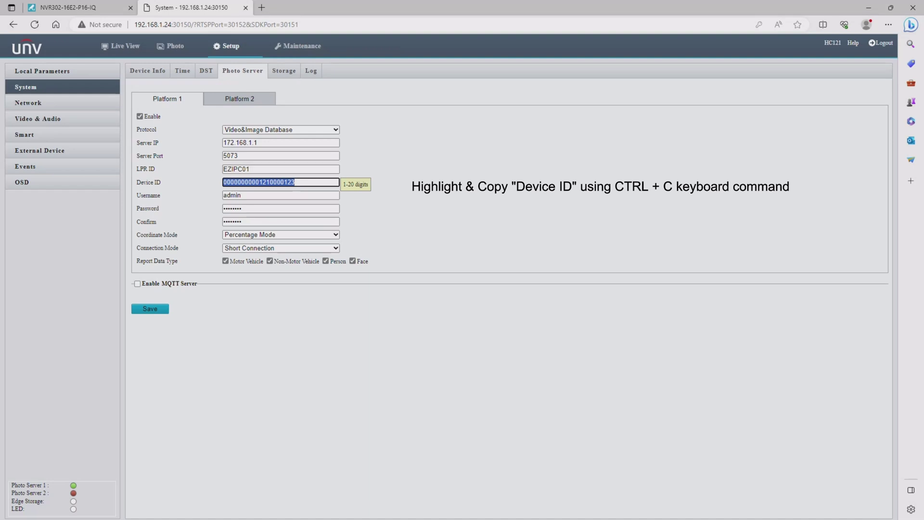
# On the NVR tab, open the Video&Image Database VIID Local channel table and scroll to D16.
pyautogui.click(72, 7)
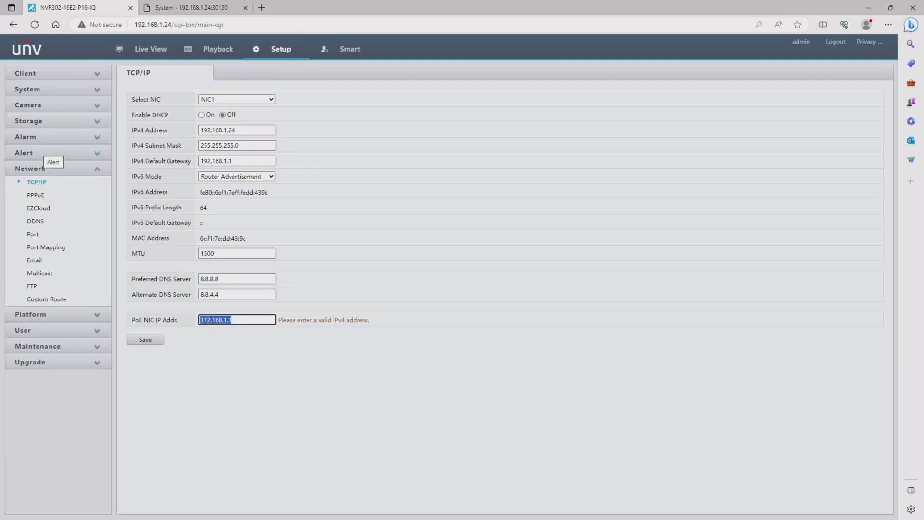
pyautogui.click(52, 314)
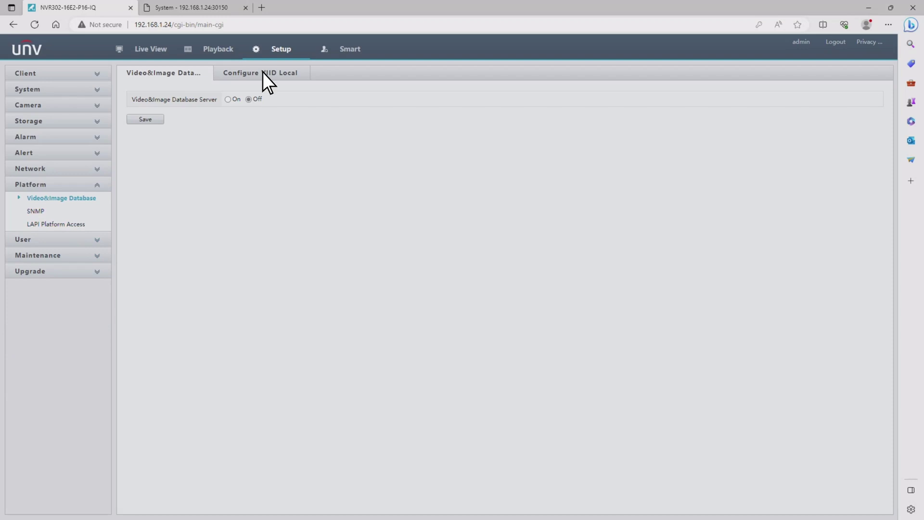
pyautogui.click(262, 72)
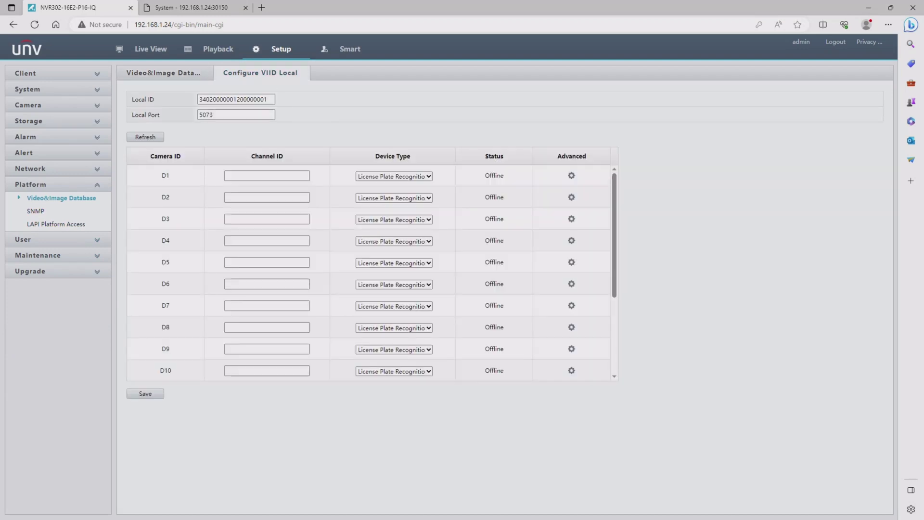
pyautogui.moveTo(150, 156); pyautogui.dragTo(181, 156)
pyautogui.moveTo(154, 197); pyautogui.dragTo(164, 327)
pyautogui.click(166, 327)
pyautogui.scroll(-1, 369, 270)
pyautogui.scroll(-5, 368, 273)
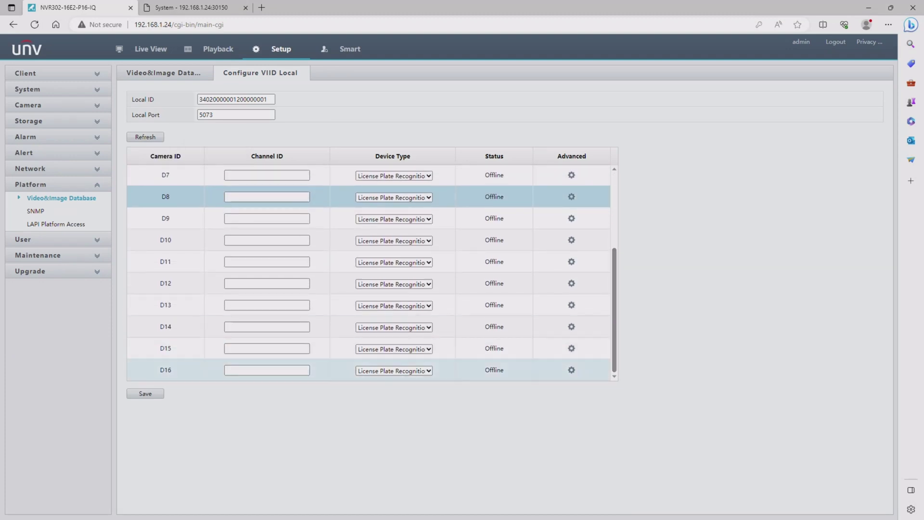
# Paste the camera's Device ID as D16's Channel ID and save the table.
pyautogui.moveTo(173, 370); pyautogui.dragTo(160, 369)
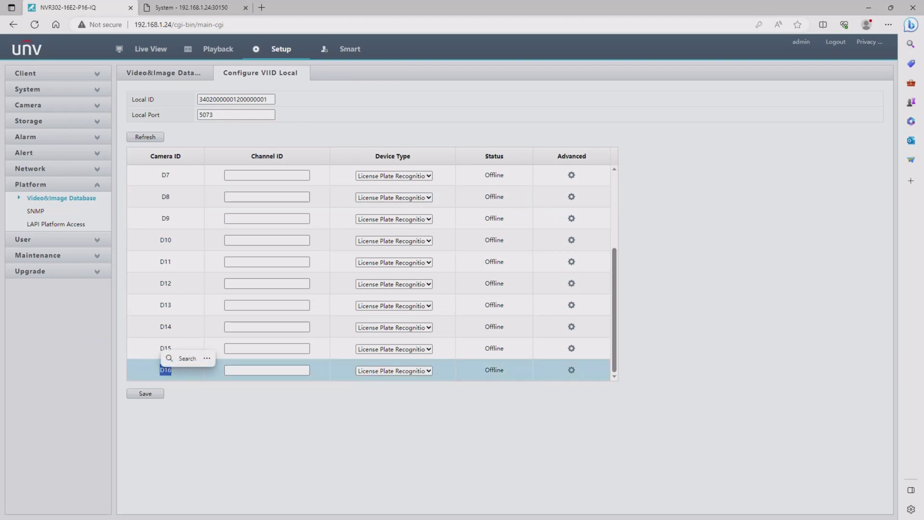
pyautogui.click(267, 370)
pyautogui.rightClick(241, 370)
pyautogui.click(262, 295)
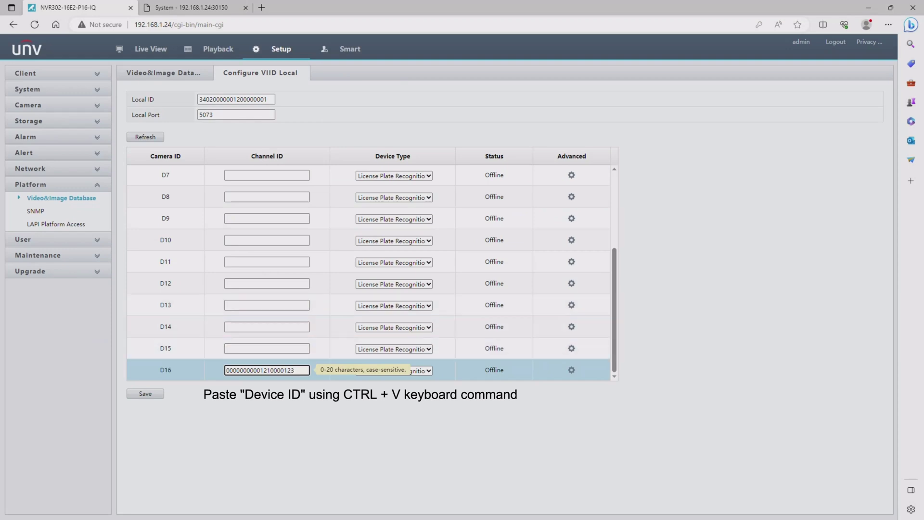
pyautogui.click(141, 394)
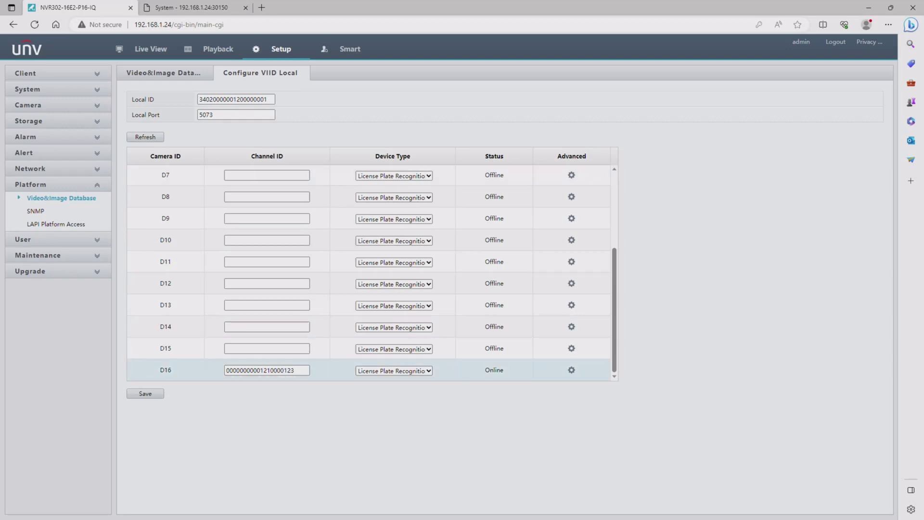
# Confirm D16 now reports Online, then go to Live View.
pyautogui.moveTo(485, 369); pyautogui.dragTo(504, 370)
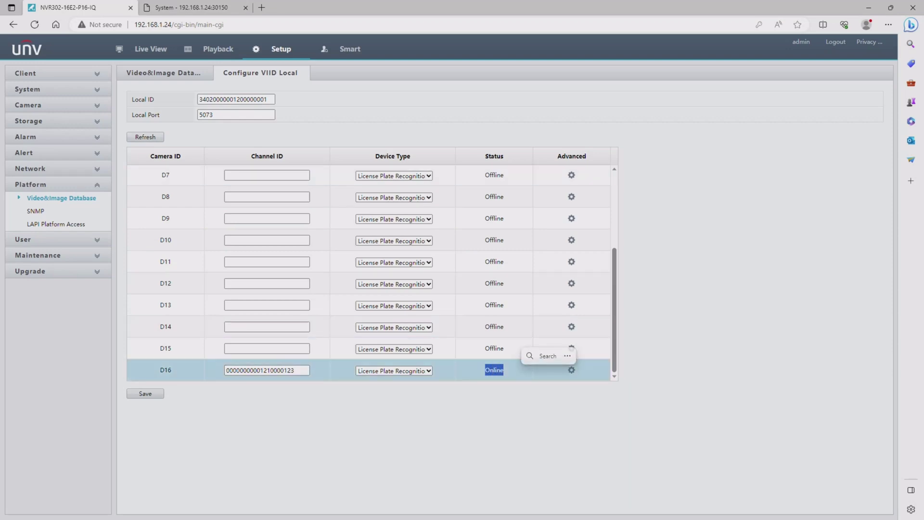
pyautogui.click(504, 370)
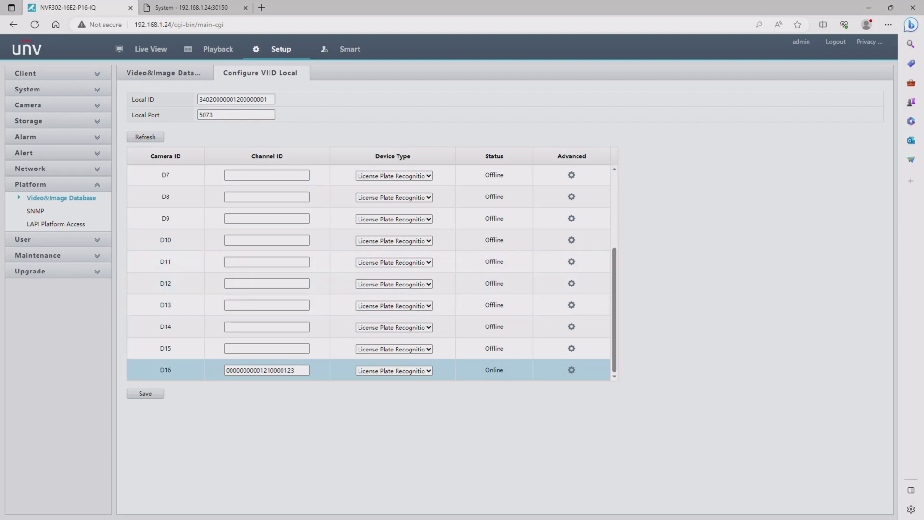
pyautogui.click(151, 49)
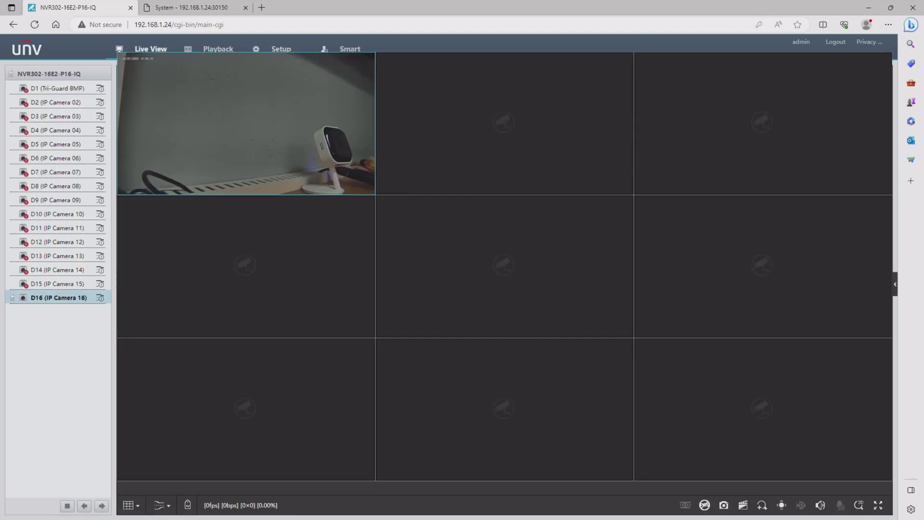
# Play IP Camera 16 (D16) from the camera list in the live view grid.
pyautogui.doubleClick(246, 123)
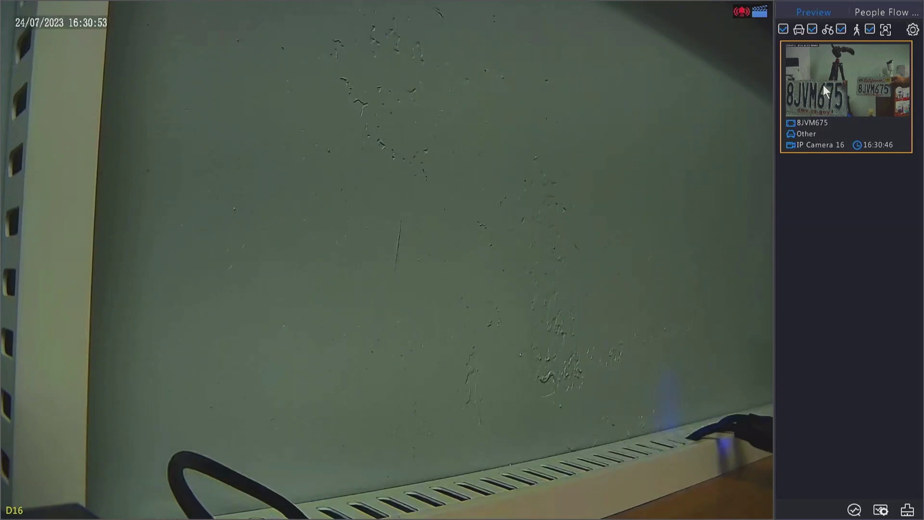
# Open VCA > VCA Search > Motor Vehicle Search from the right-click menu.
pyautogui.rightClick(347, 238)
pyautogui.moveTo(407, 332)
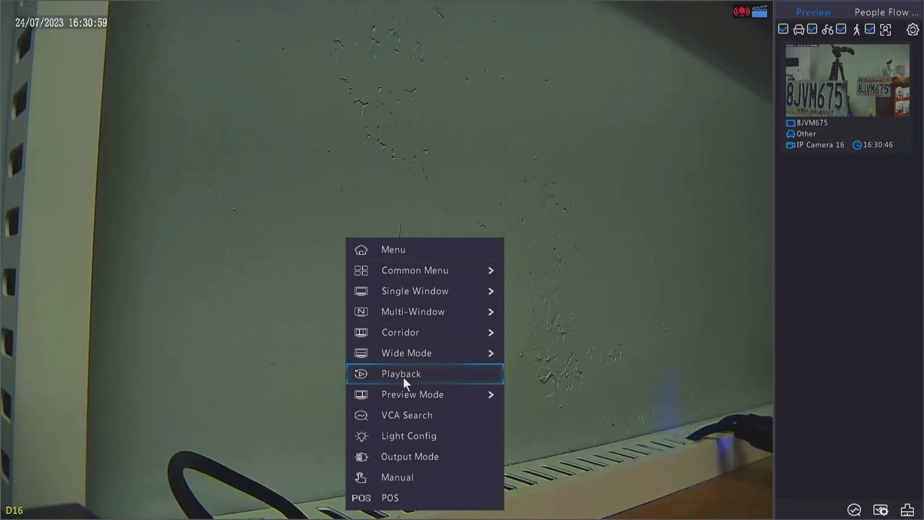
pyautogui.click(421, 250)
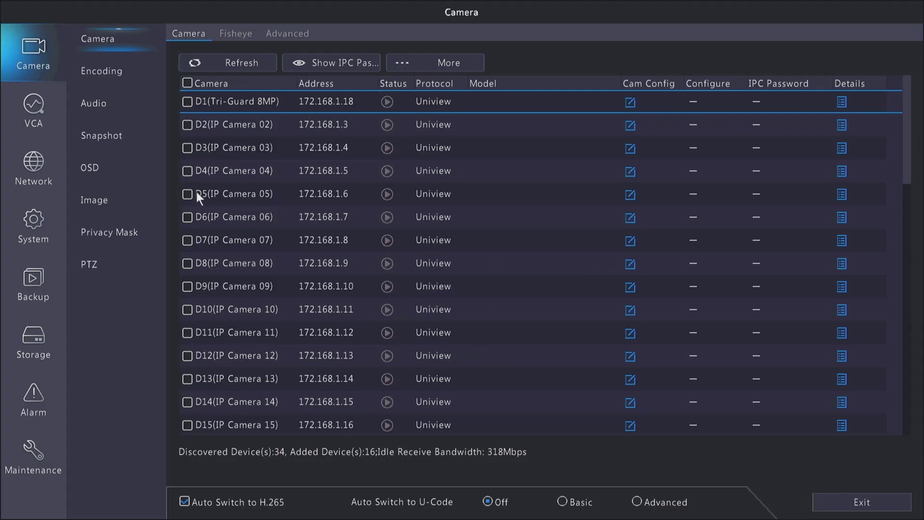
pyautogui.click(40, 113)
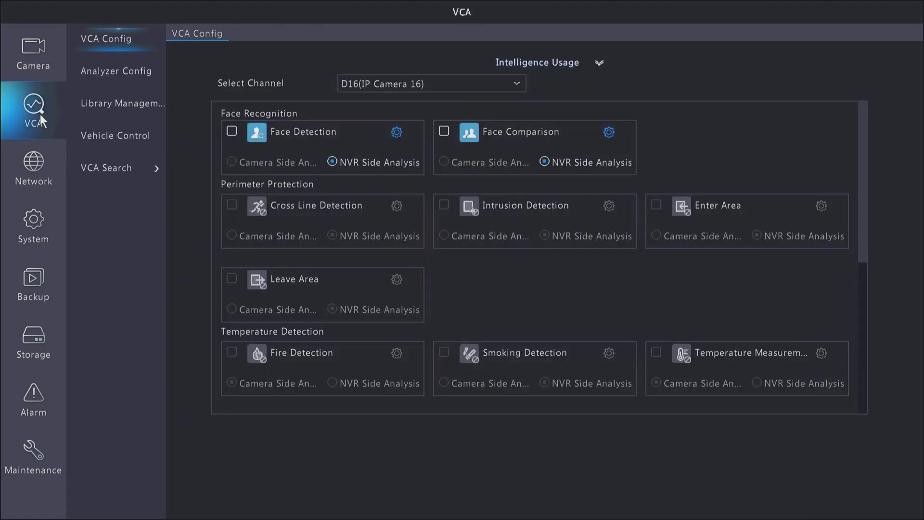
pyautogui.click(121, 174)
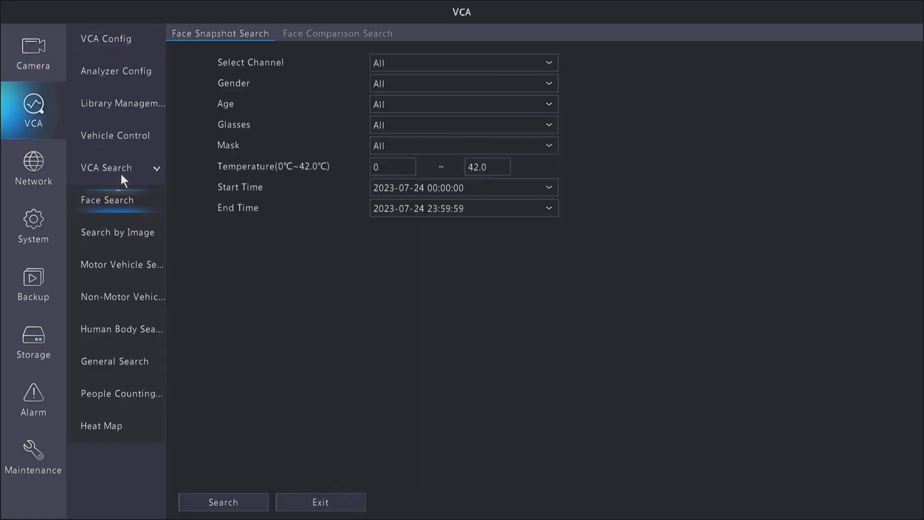
pyautogui.click(128, 263)
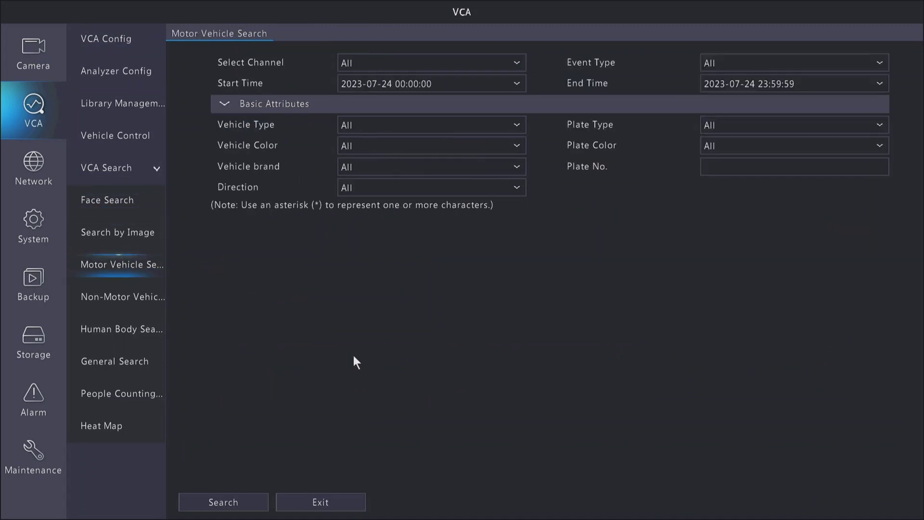
# Run today's search and enlarge the 16:30:46 8JVM675 capture before exiting the results.
pyautogui.click(249, 503)
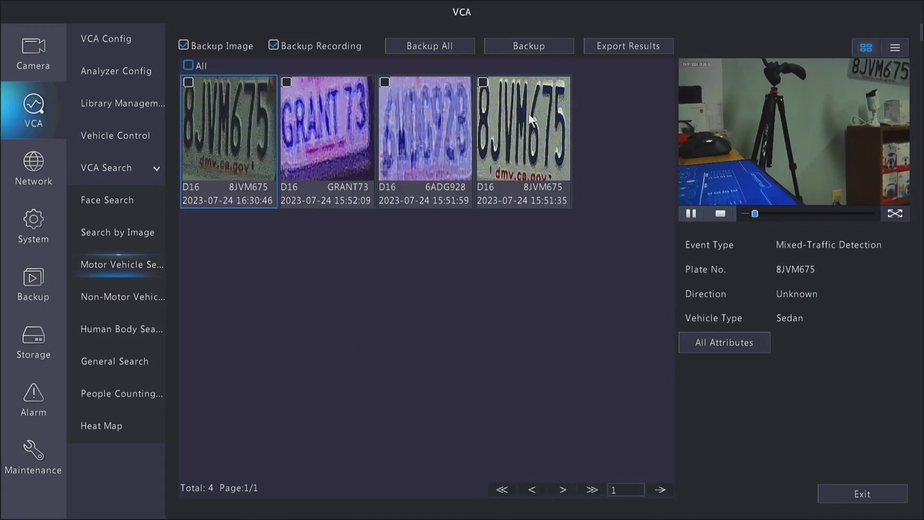
pyautogui.click(529, 114)
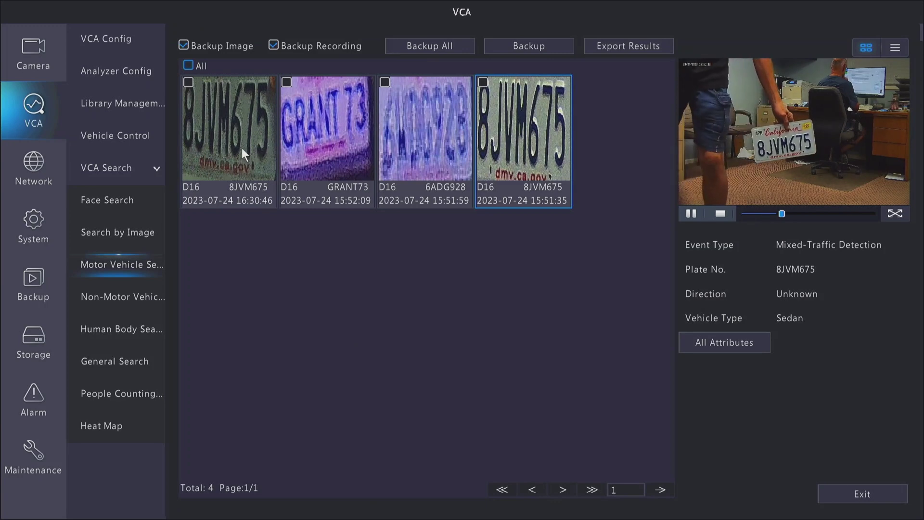
pyautogui.doubleClick(242, 148)
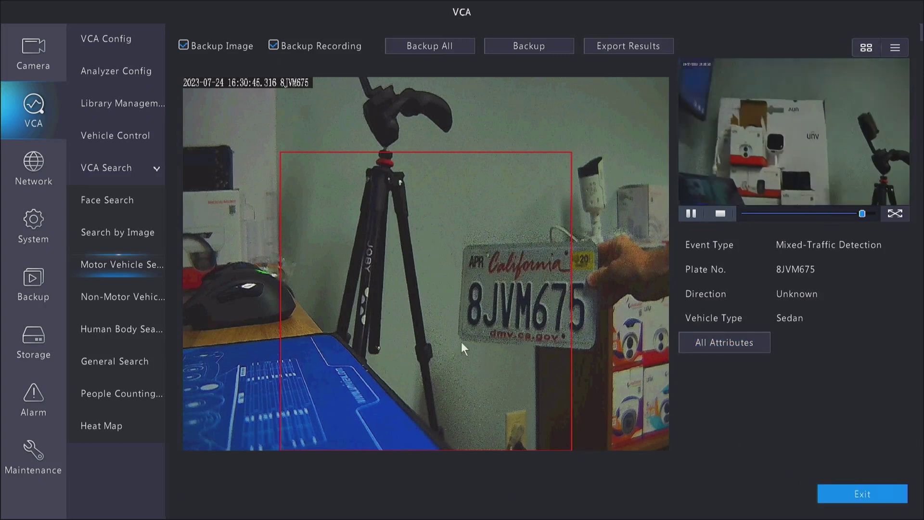
pyautogui.doubleClick(367, 294)
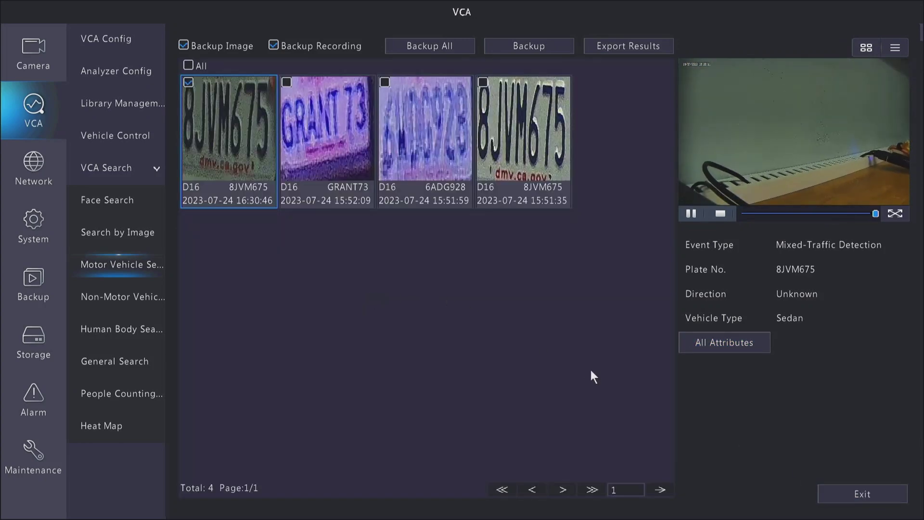
pyautogui.click(866, 495)
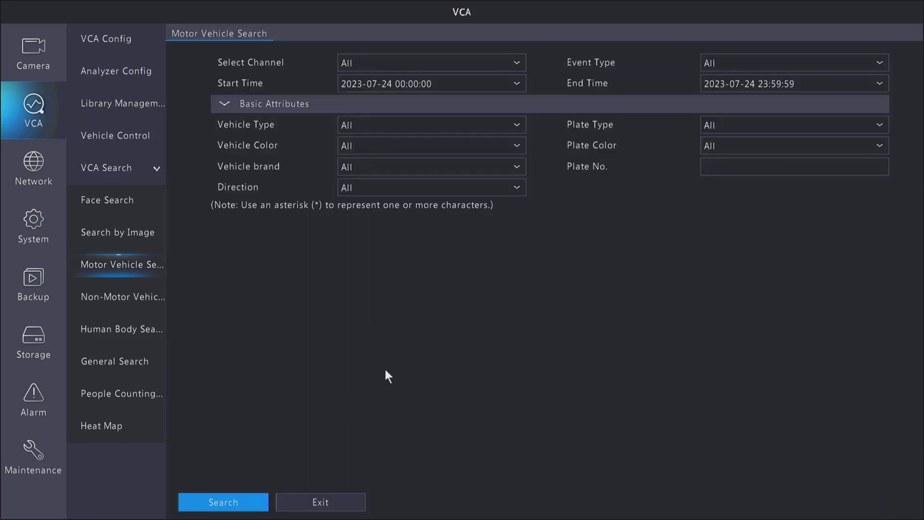
pyautogui.click(732, 173)
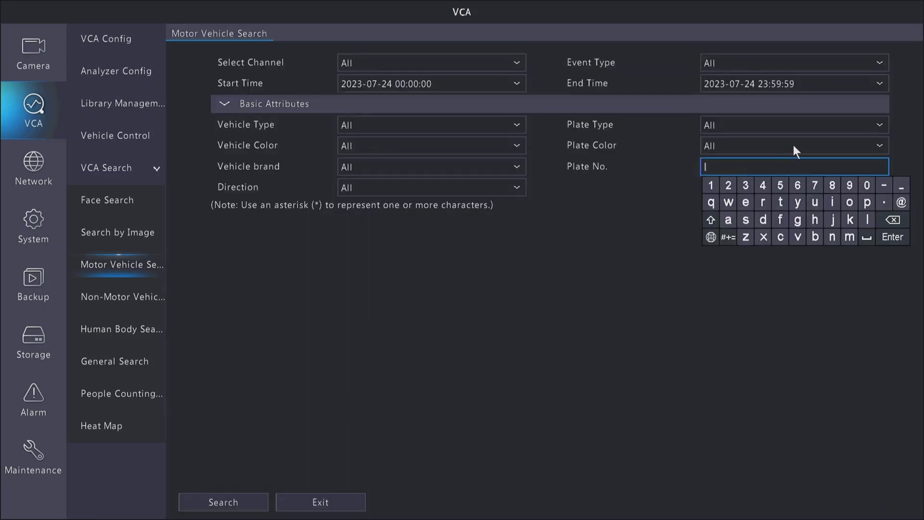
pyautogui.click(833, 185)
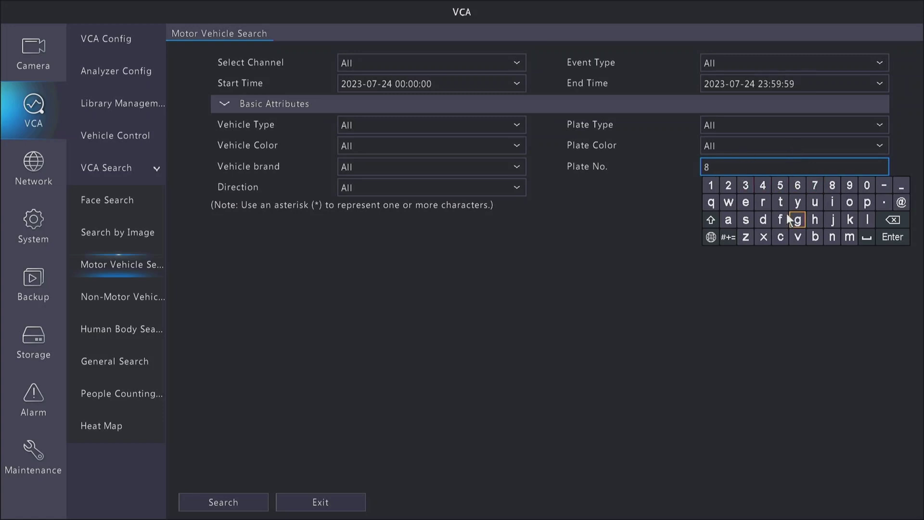
pyautogui.click(712, 222)
pyautogui.click(832, 219)
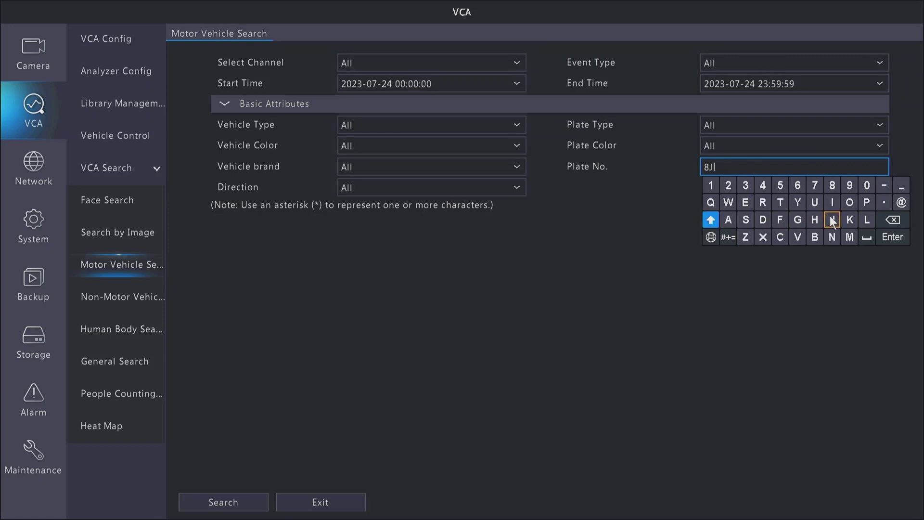
pyautogui.click(797, 237)
pyautogui.click(850, 237)
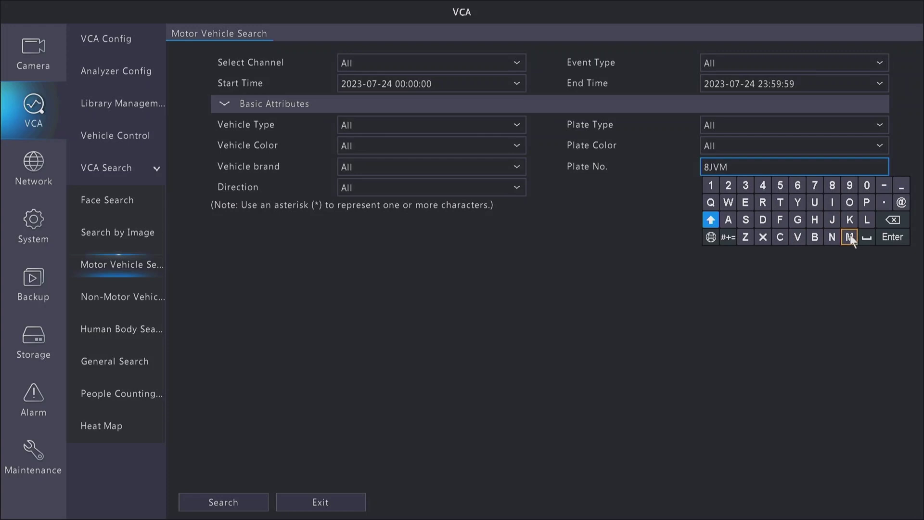
pyautogui.click(799, 188)
pyautogui.click(814, 184)
pyautogui.click(783, 189)
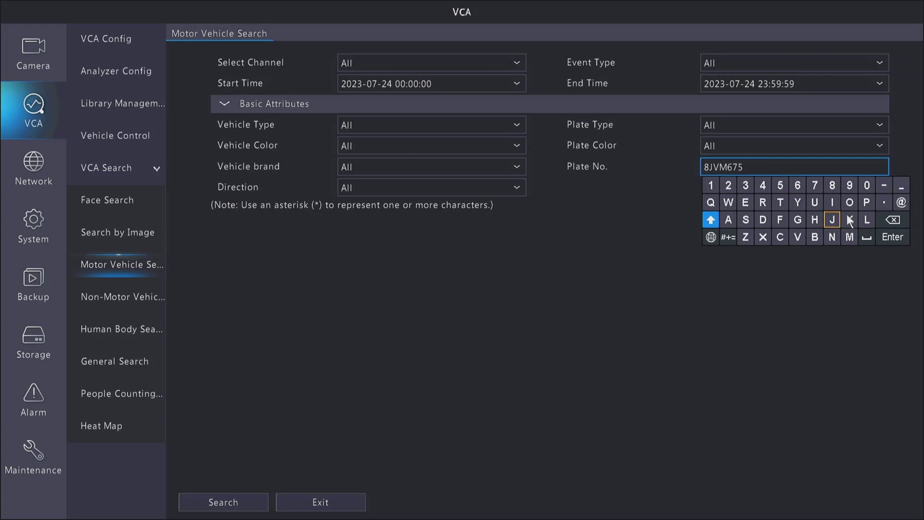
# Search for 8JVM675 and exit its two D16 results back to the form.
pyautogui.click(890, 240)
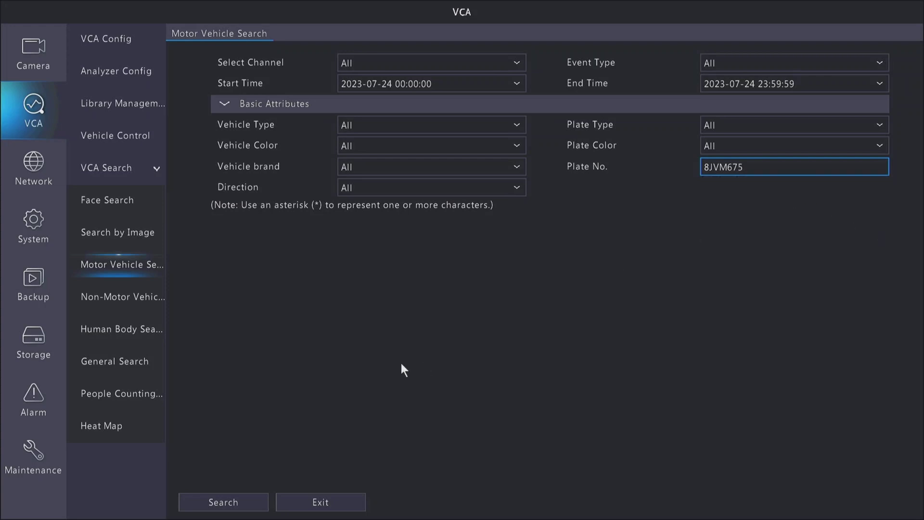
pyautogui.click(242, 505)
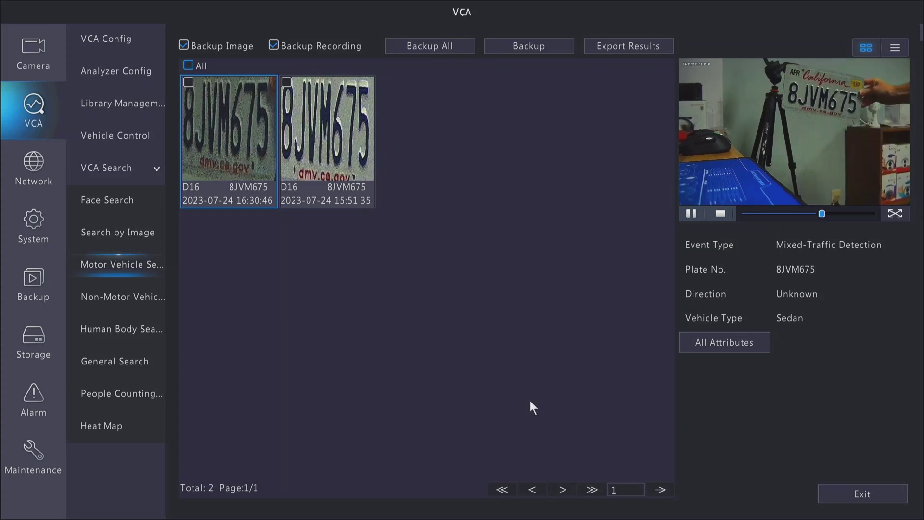
pyautogui.click(850, 492)
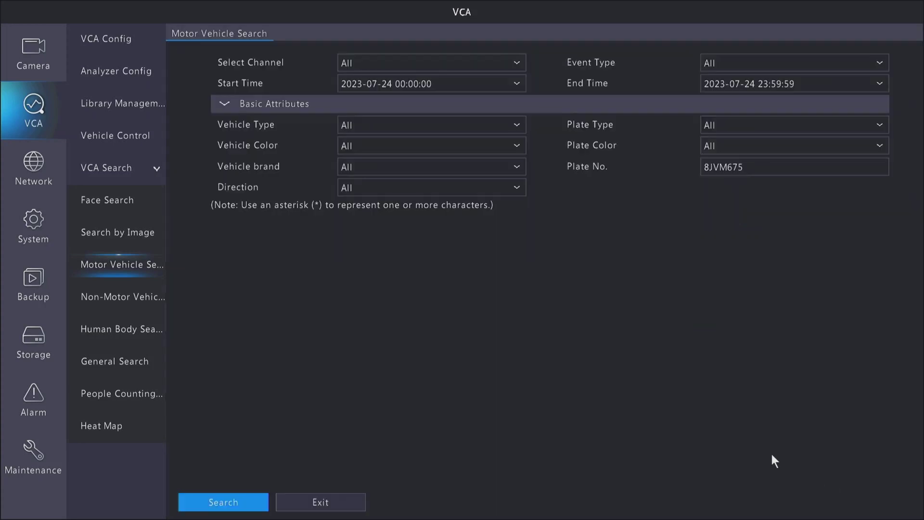
# Exit Motor Vehicle Search back to the four-channel live preview.
pyautogui.click(331, 500)
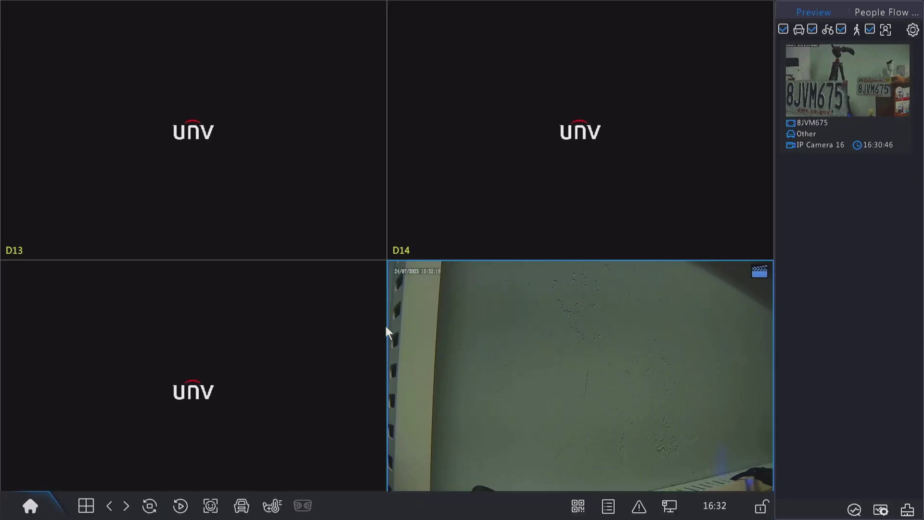